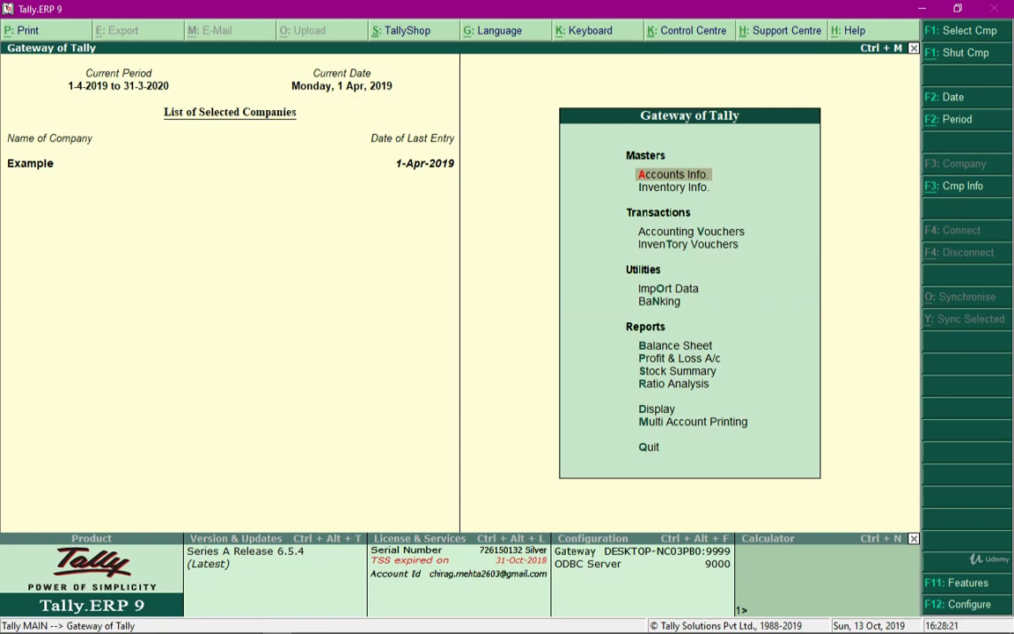
Enable Tax Deducted at Source (TDS) in the company's Statutory and Taxation features.
key("F11")
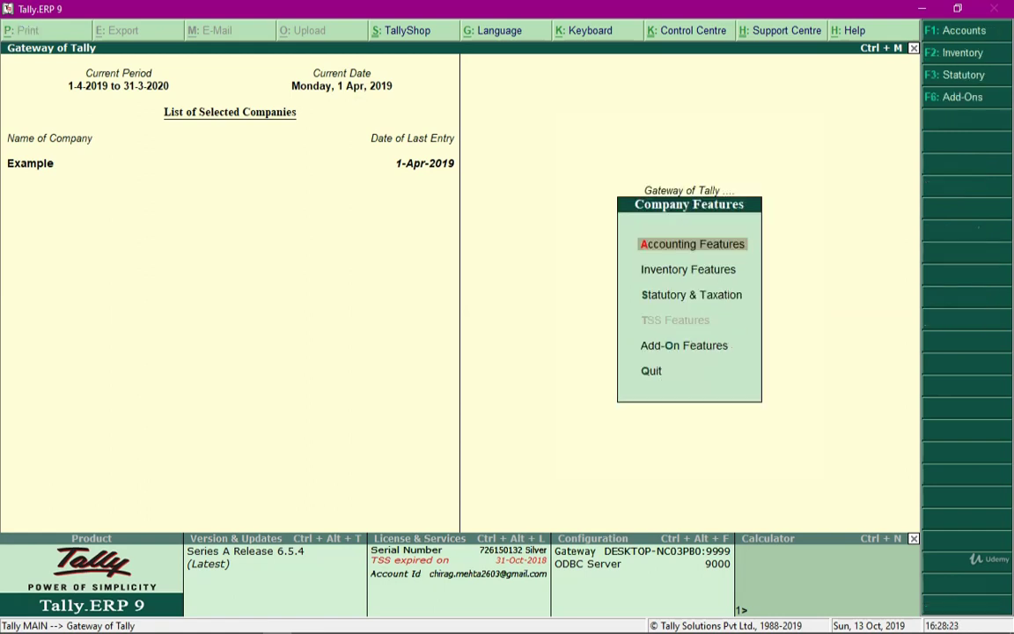
key("Down")
key("Down")
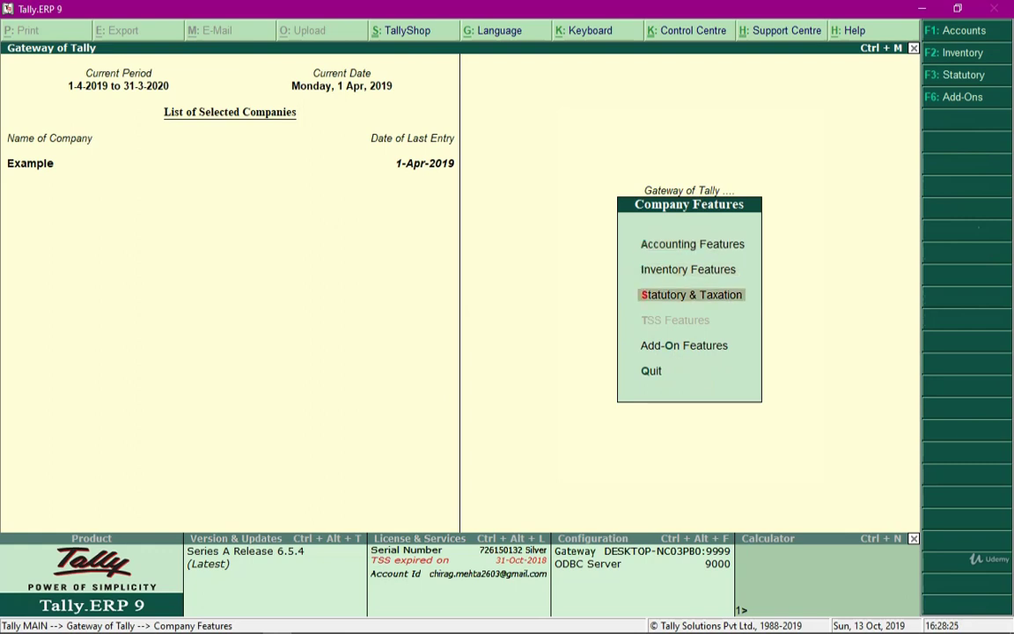
key("Return")
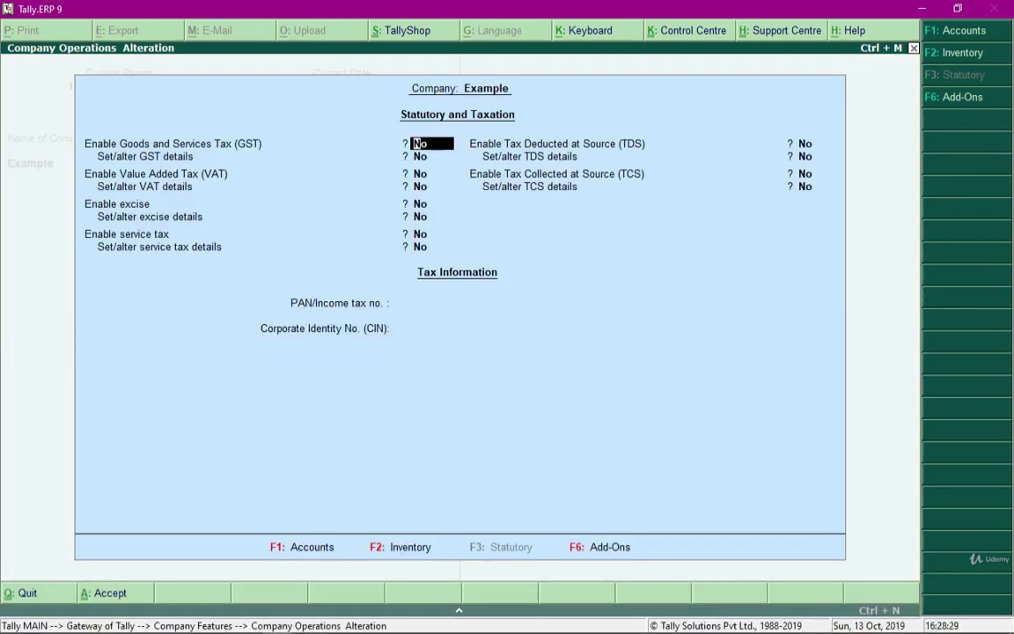
left_click(805, 144)
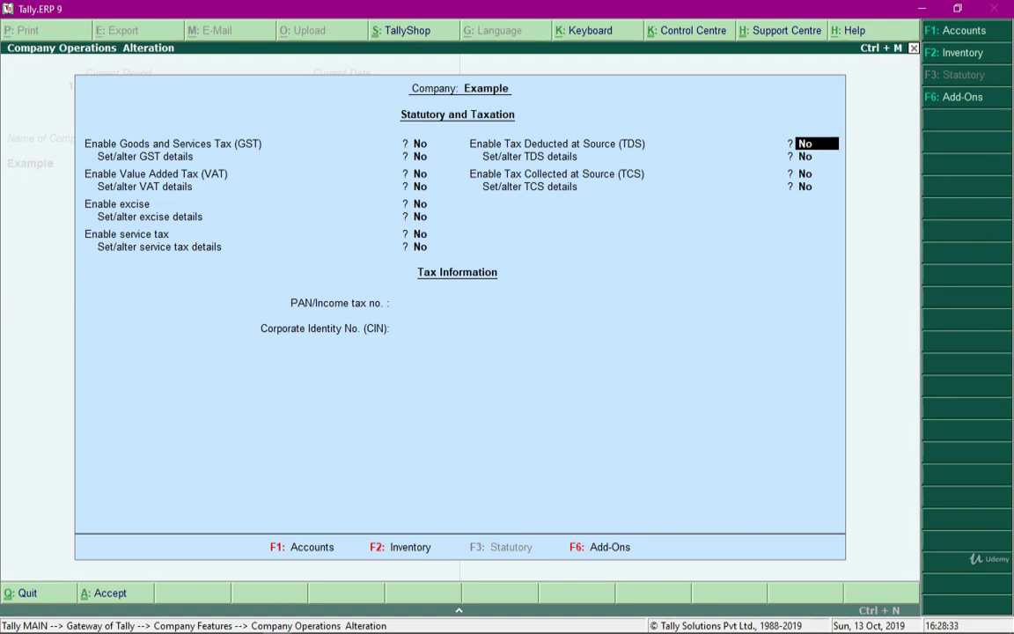
type("y")
key("Return")
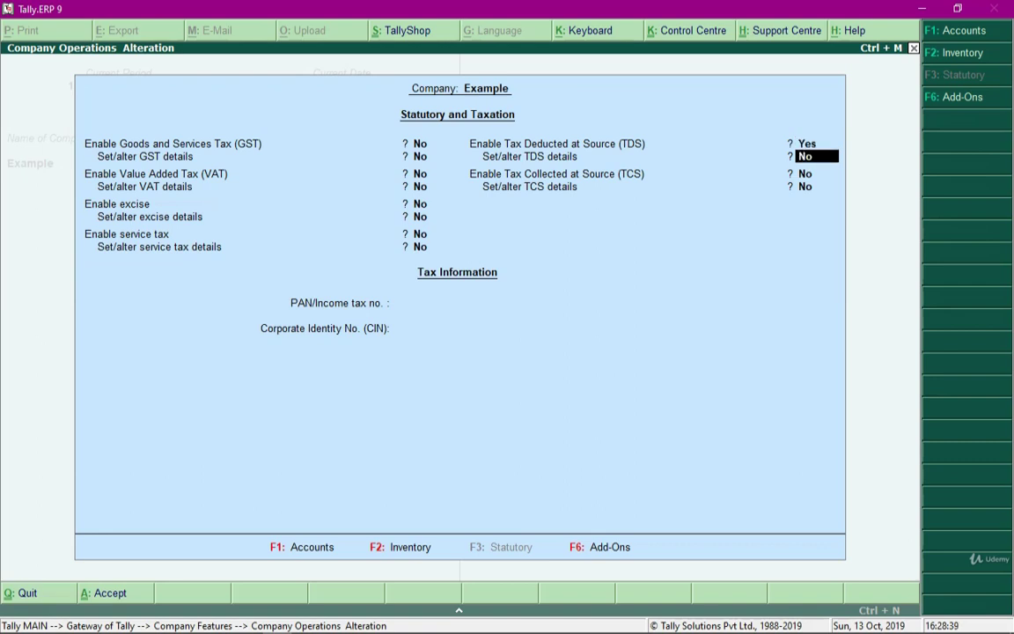
Enable Set/alter TDS details, accept the deductor details with TDS for stock items set to No, and save the statutory features.
type("y")
key("Return")
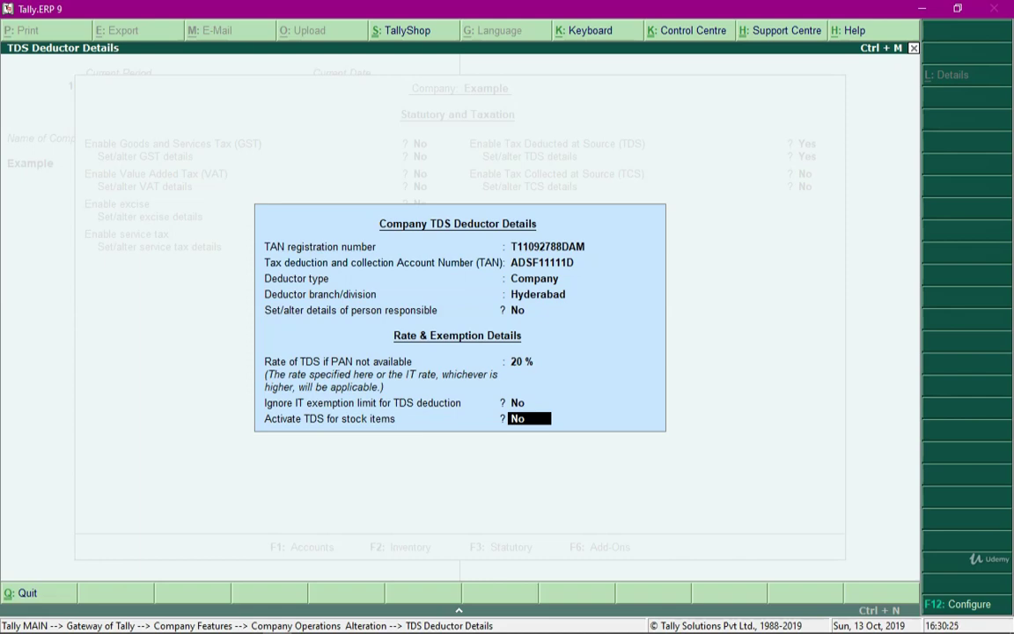
key("Return")
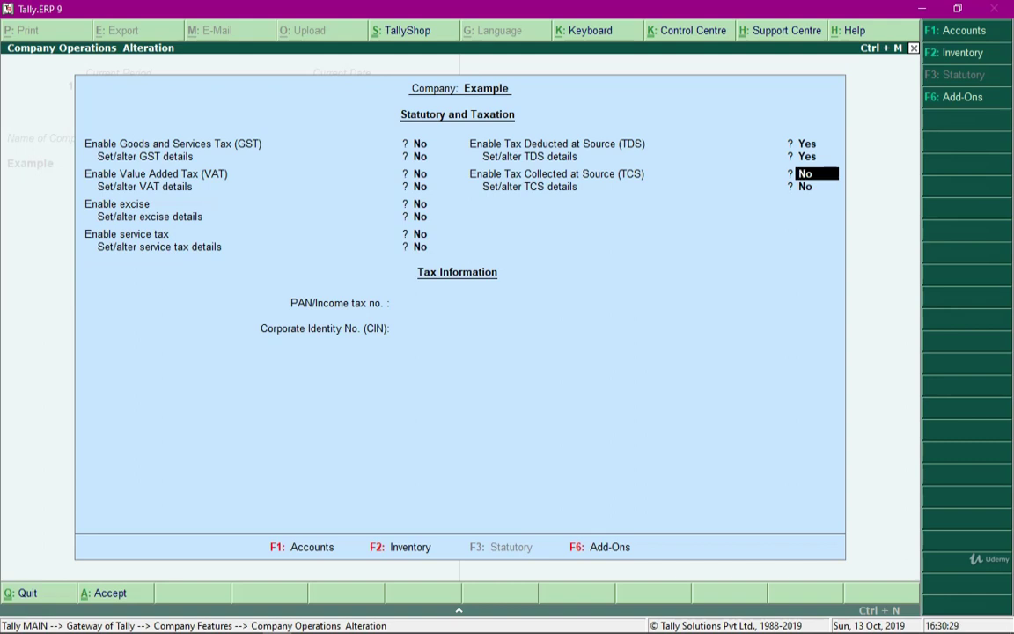
key("ctrl+a")
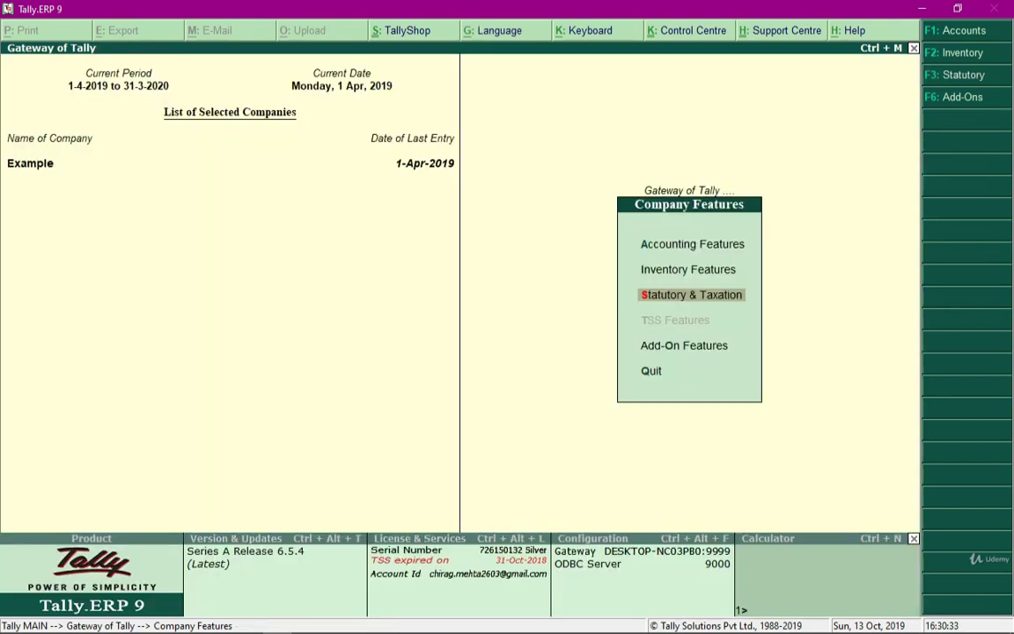
key("Escape")
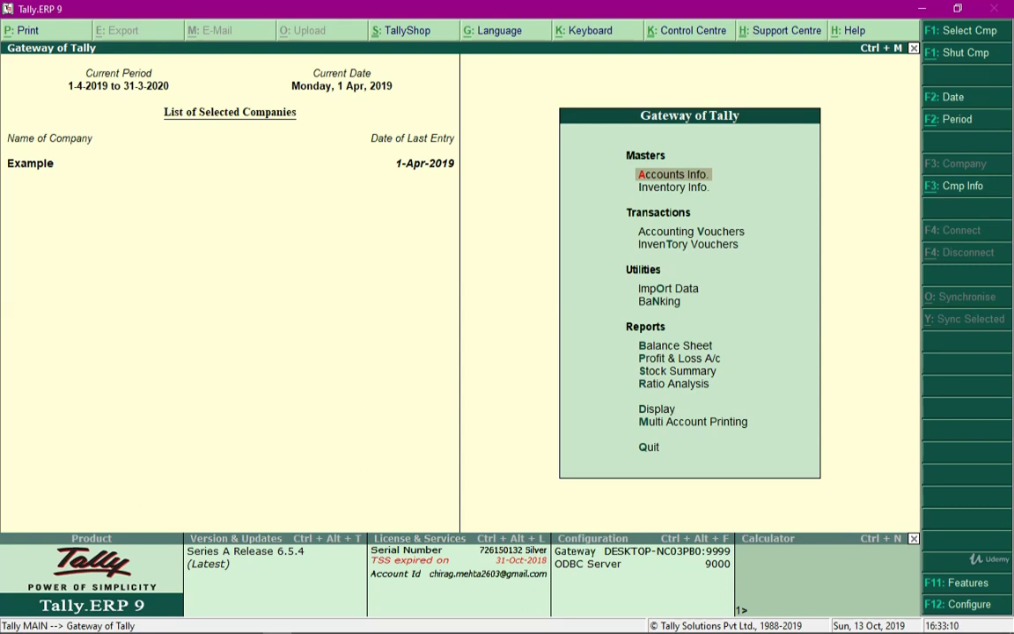
Start a new TDS nature of payment in the statutory masters and choose Commission Or Brokerage, section 194H.
key("Return")
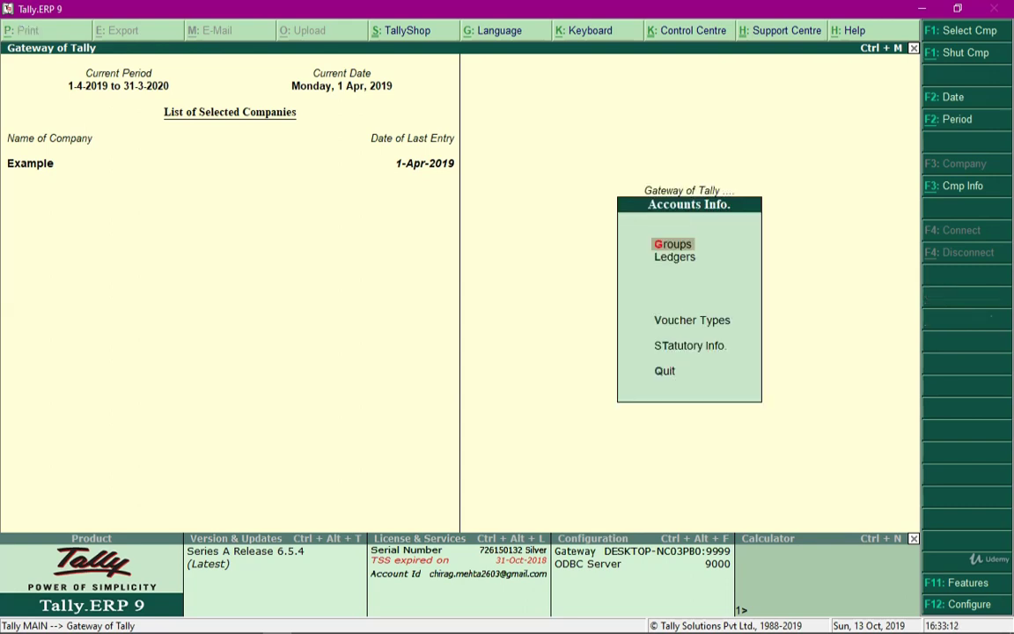
key("Down")
key("Down")
key("Down")
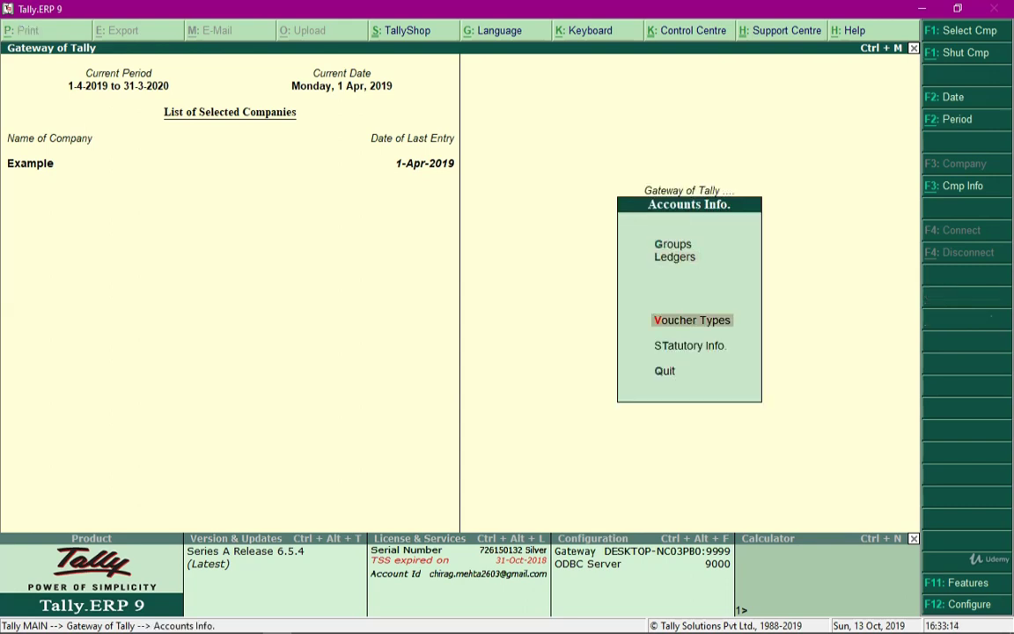
key("Return")
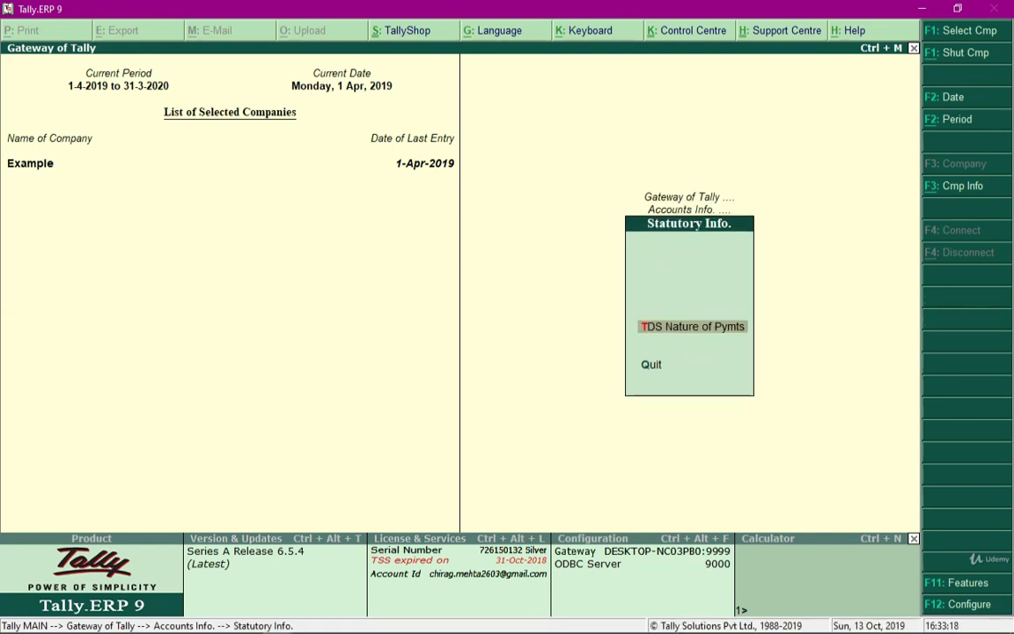
key("Return")
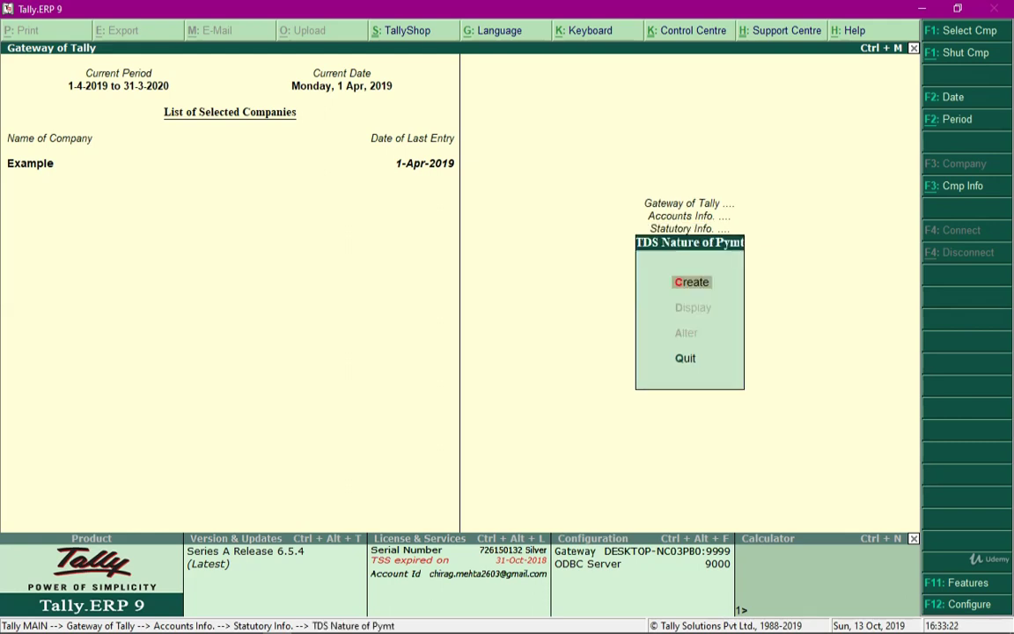
key("Return")
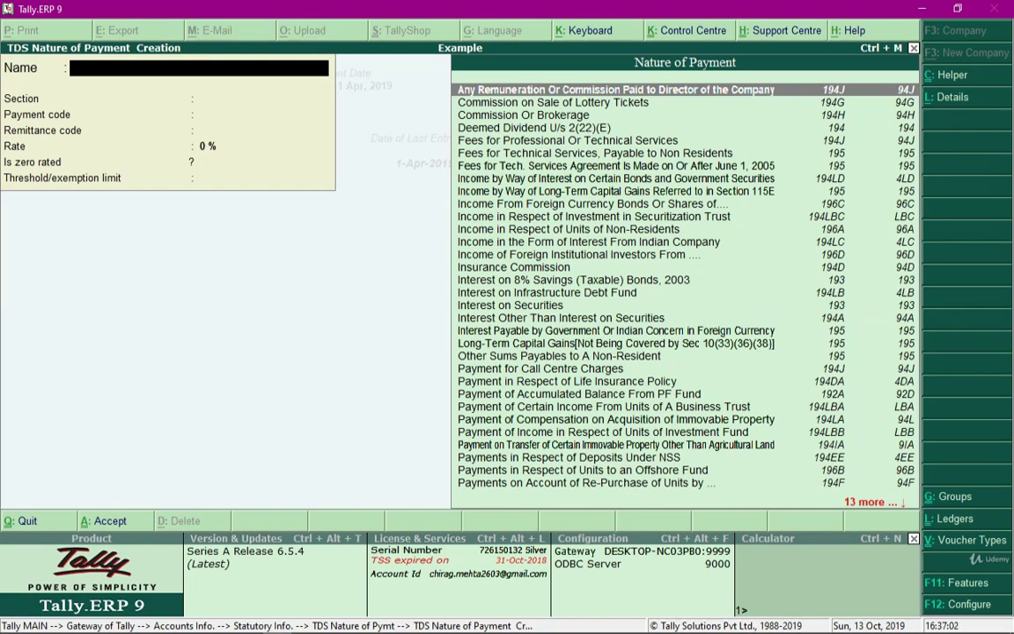
type("Com")
key("Down")
key("Down")
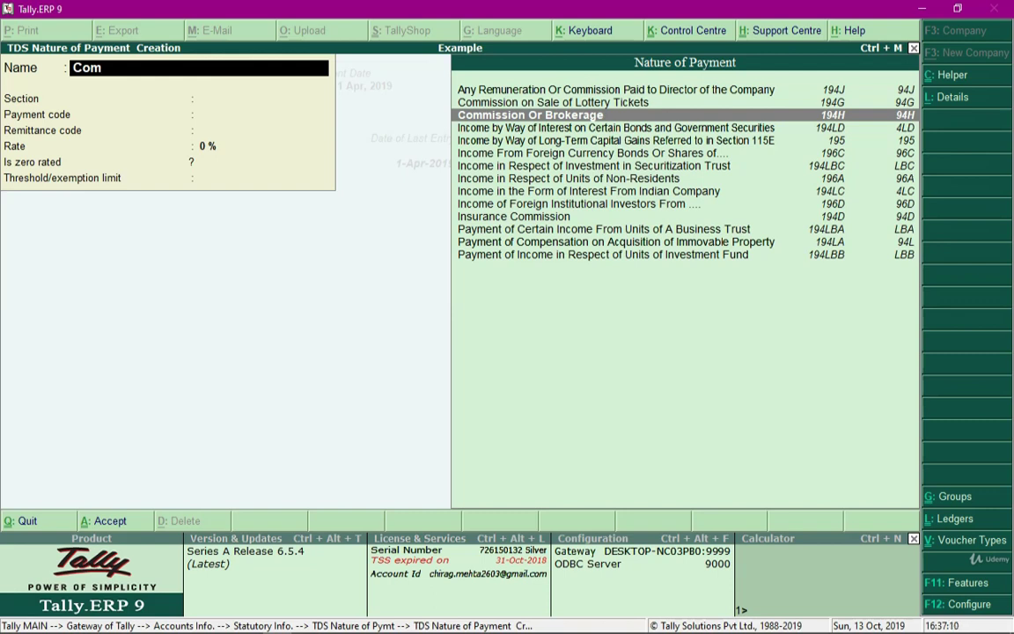
key("Return")
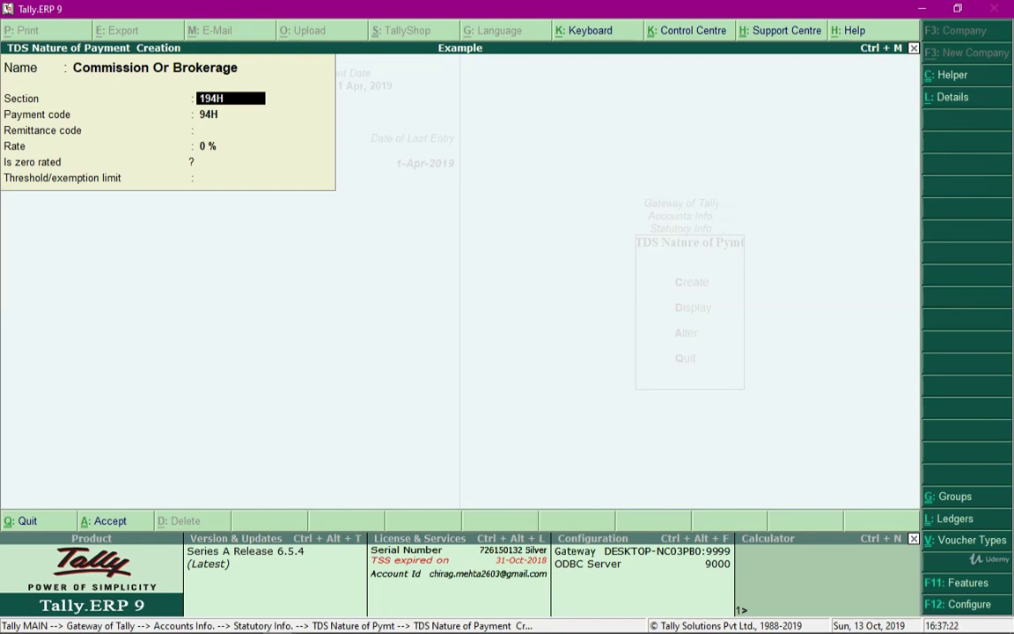
Set the nature of payment's rate to 5% and its threshold/exemption limit to 15,000, then save it and leave the creation screen.
key("Return")
key("Return")
key("Return")
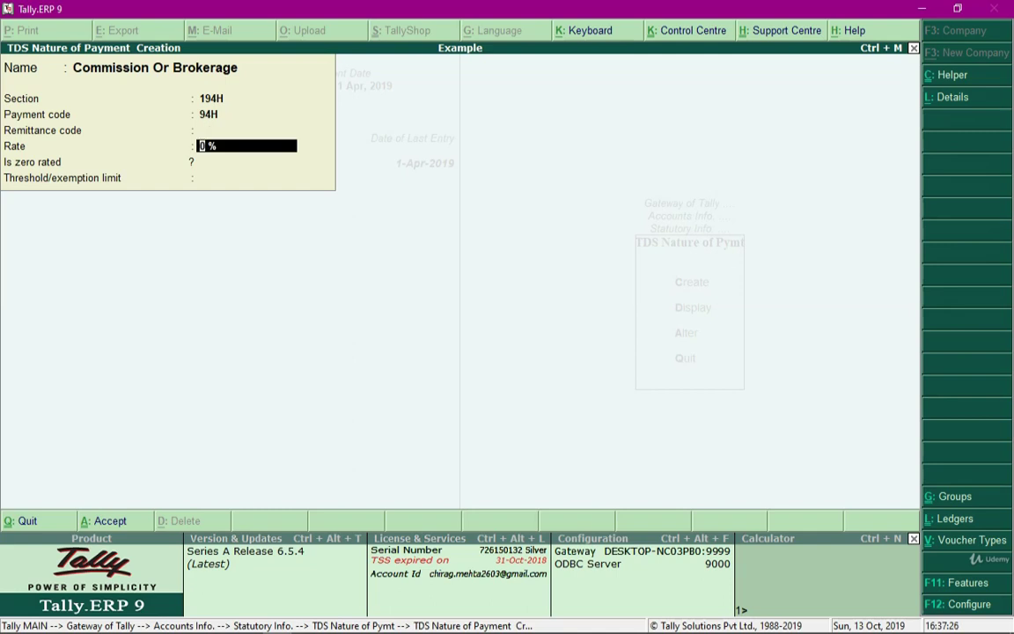
type("5")
key("Return")
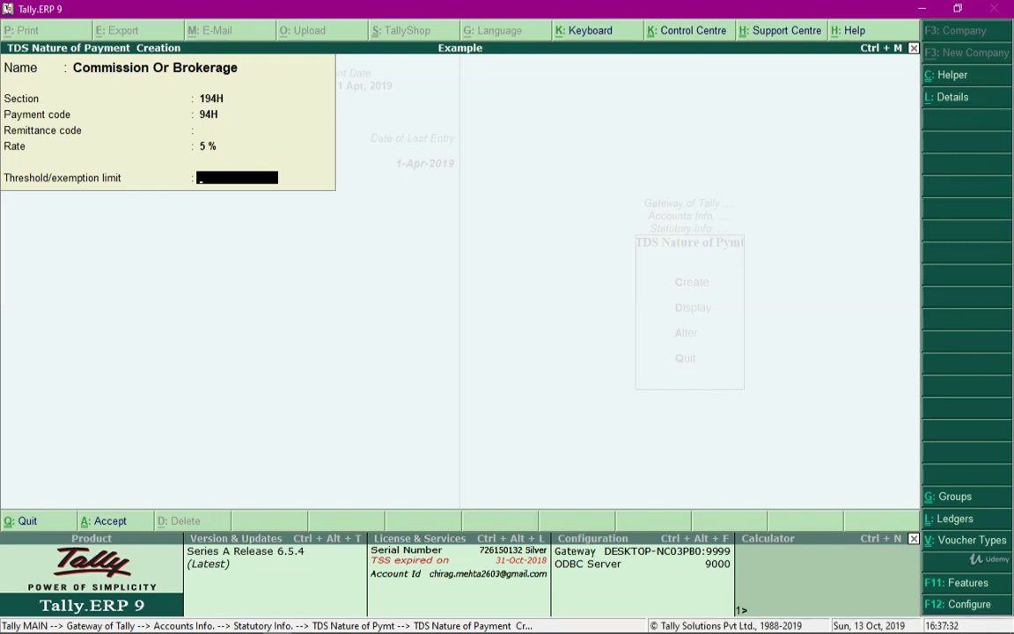
type("15000")
key("Return")
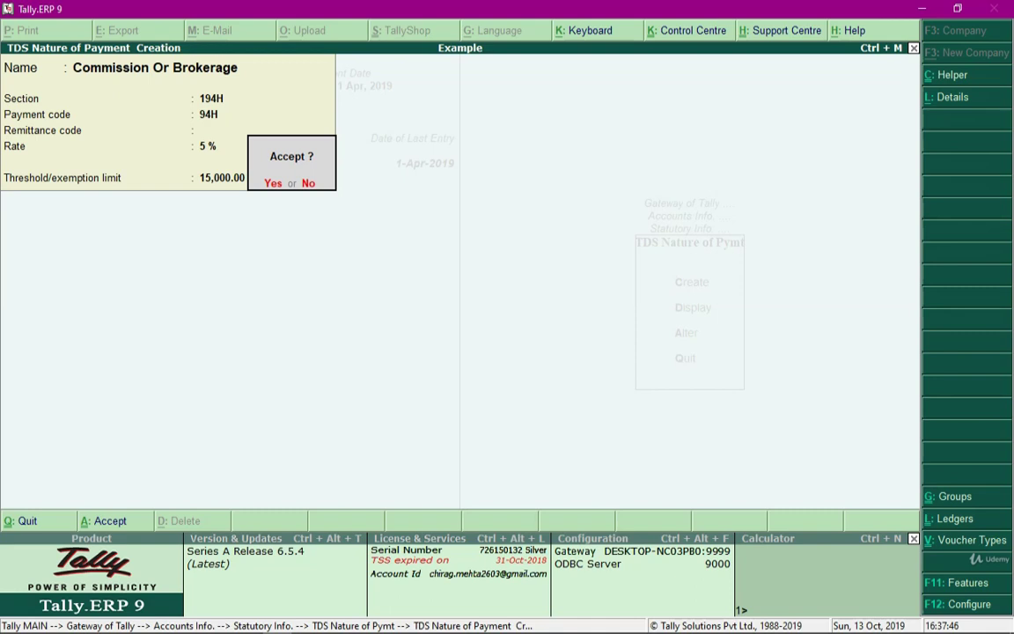
key("Return")
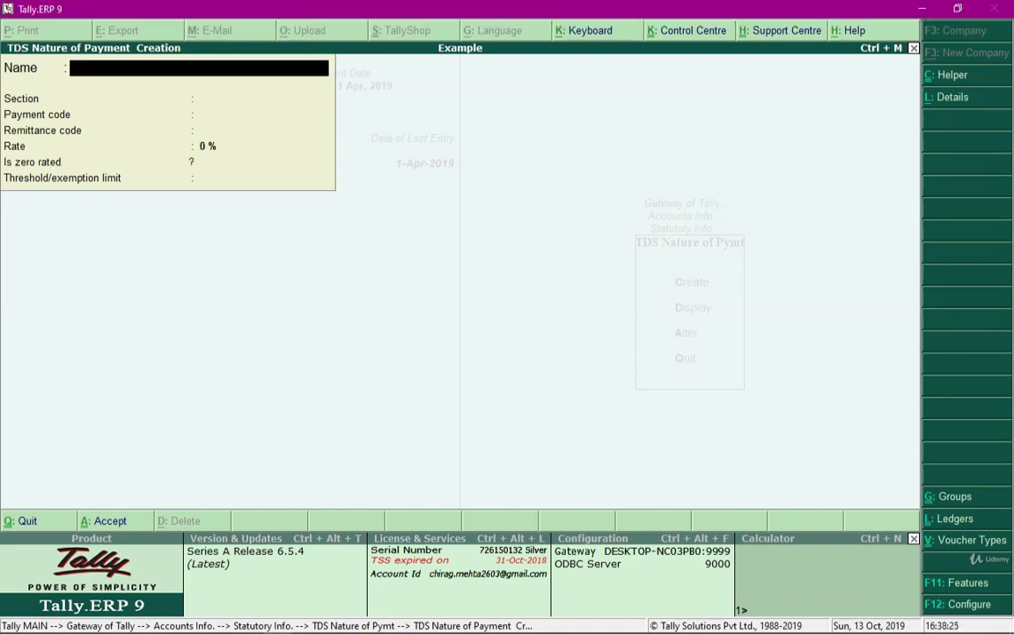
key("Escape")
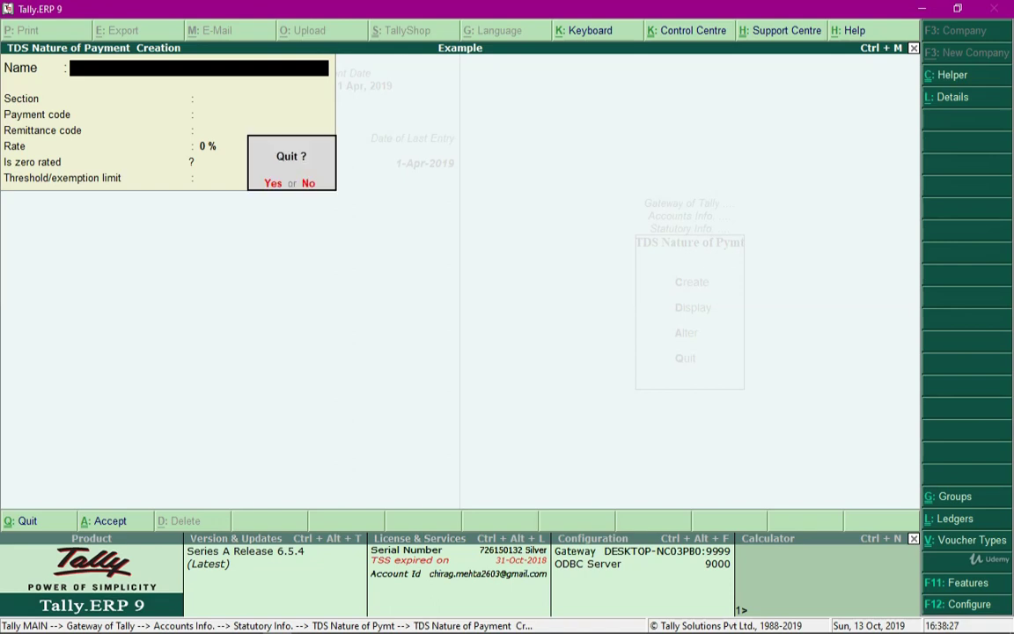
key("y")
key("Escape")
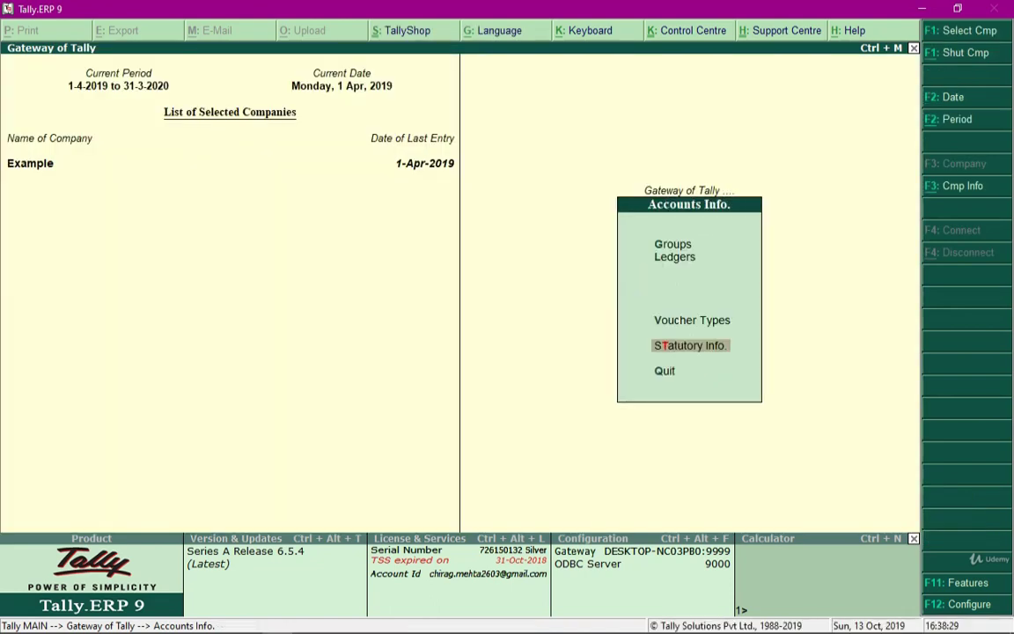
Start a single ledger named Commission Expense under Indirect Expenses, with its type of ledger set to Not Applicable.
key("Up")
key("Up")
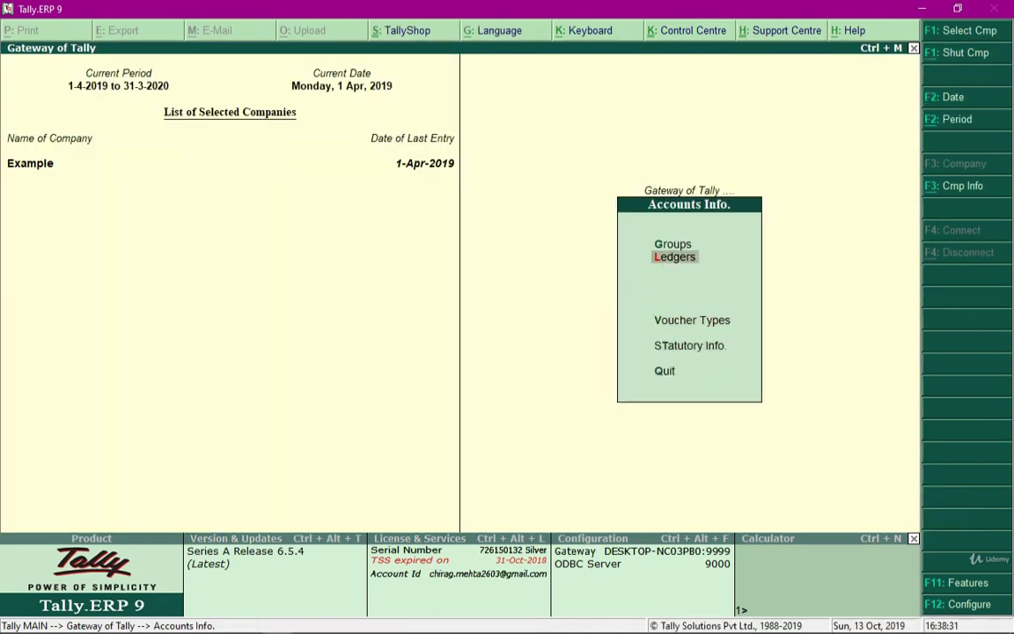
key("Return")
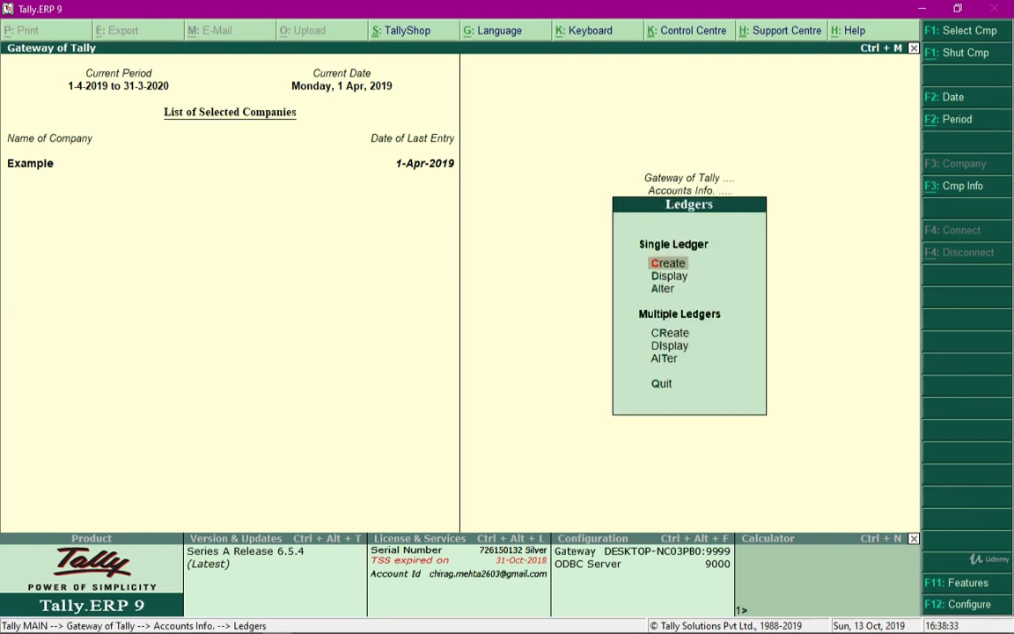
key("Return")
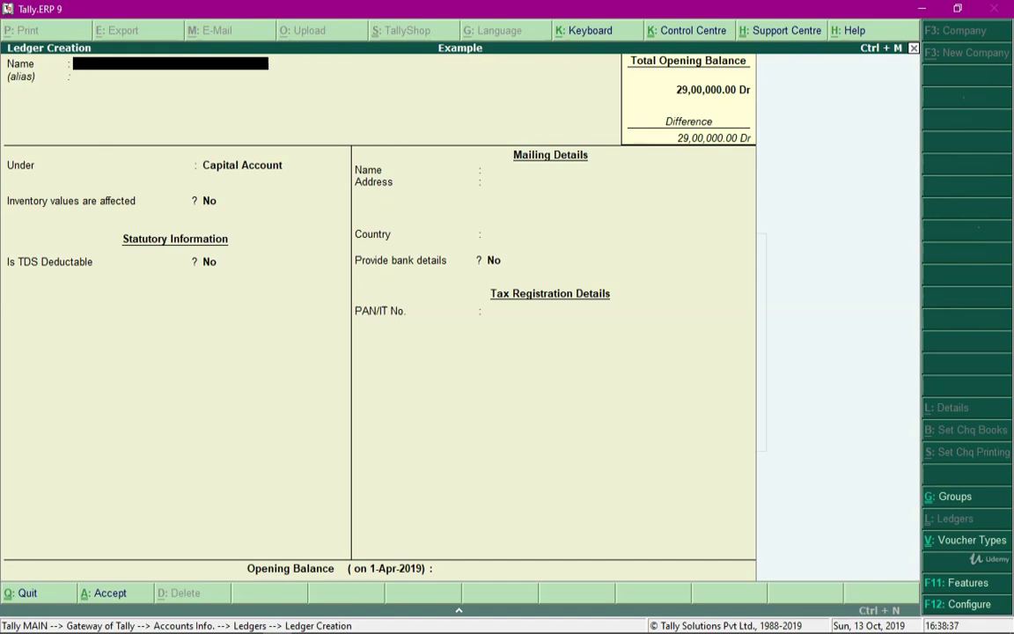
type("Commission Expense")
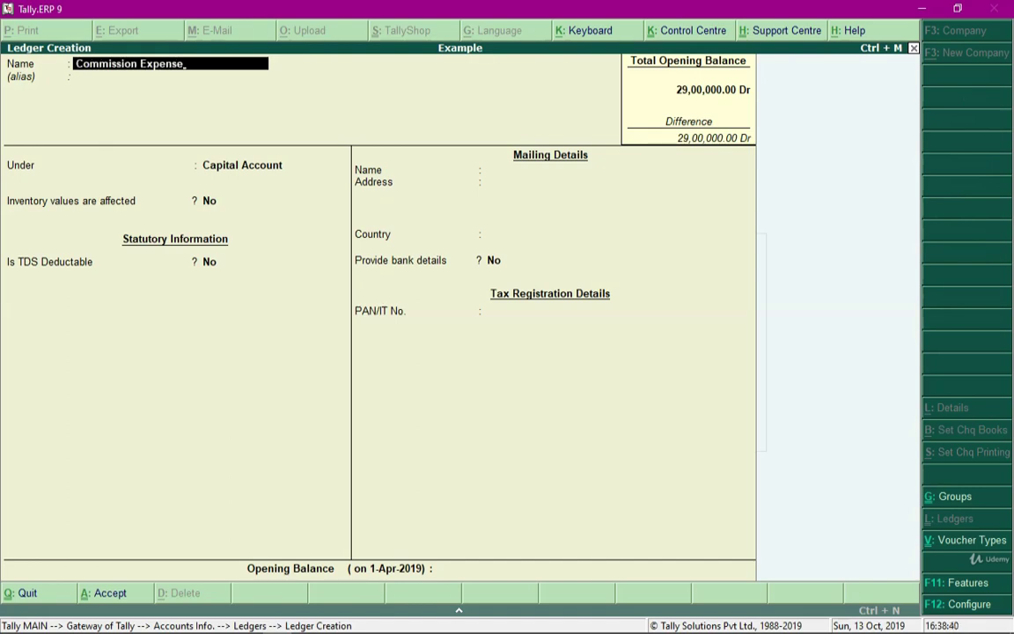
key("Return")
type("Indi")
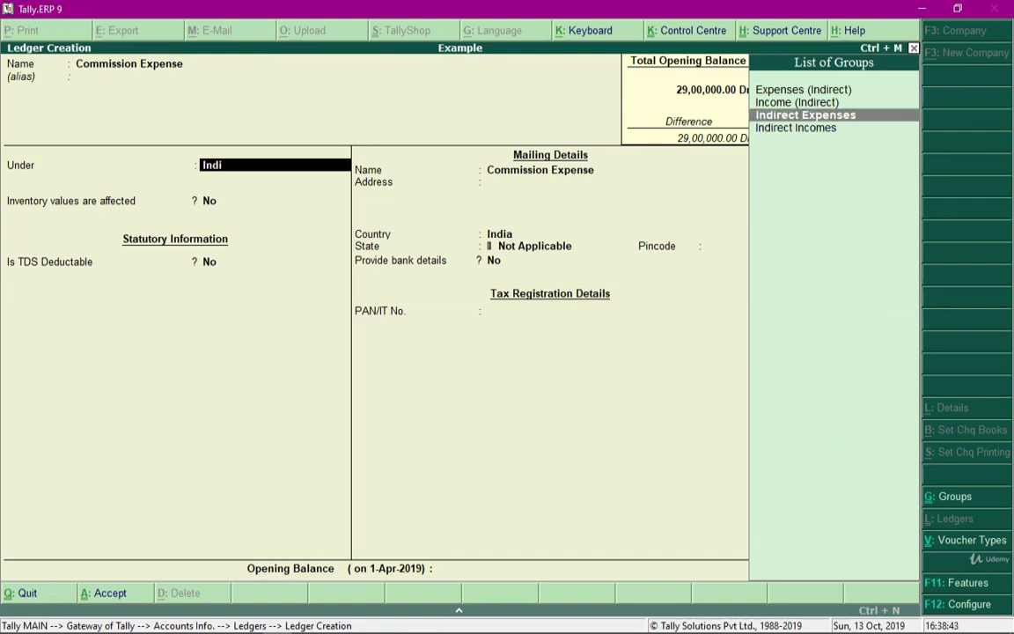
key("Return")
key("Return")
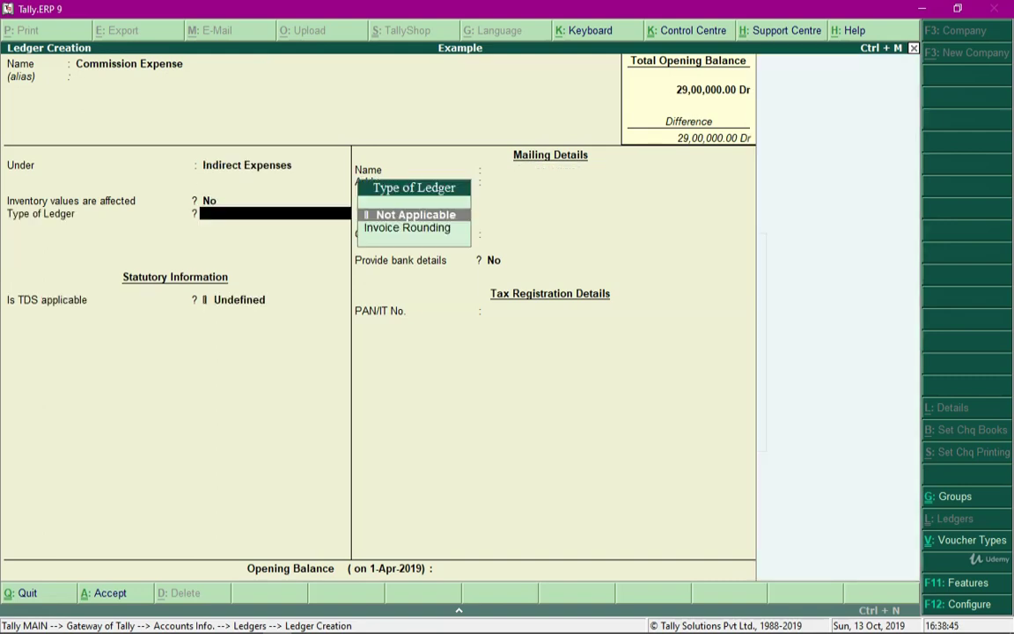
key("Return")
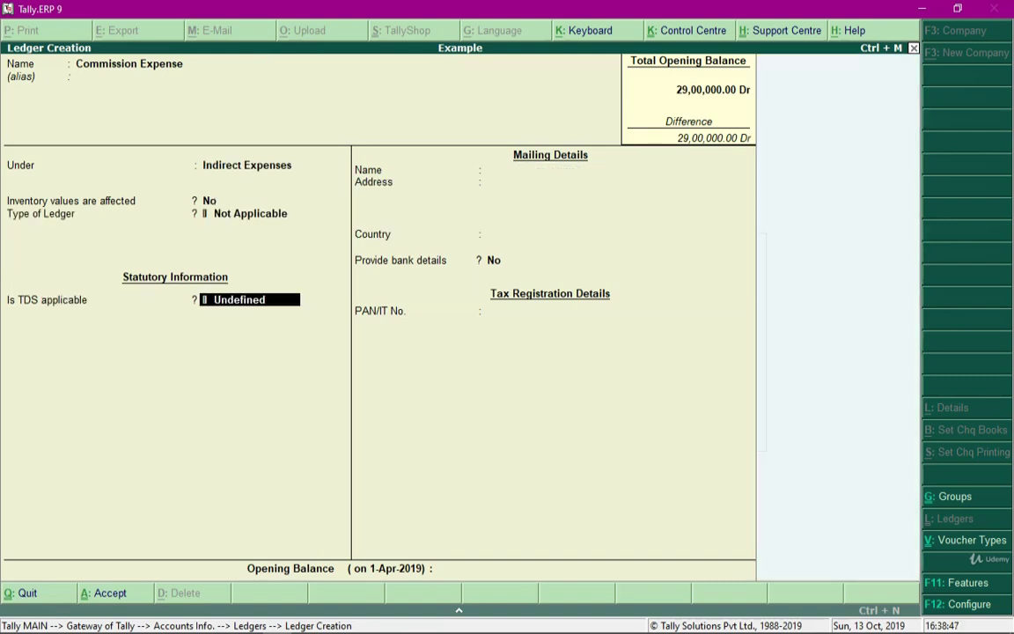
Make TDS applicable to the Commission Expense ledger with Commission Or Brokerage as nature of payment, and save the ledger.
type("A")
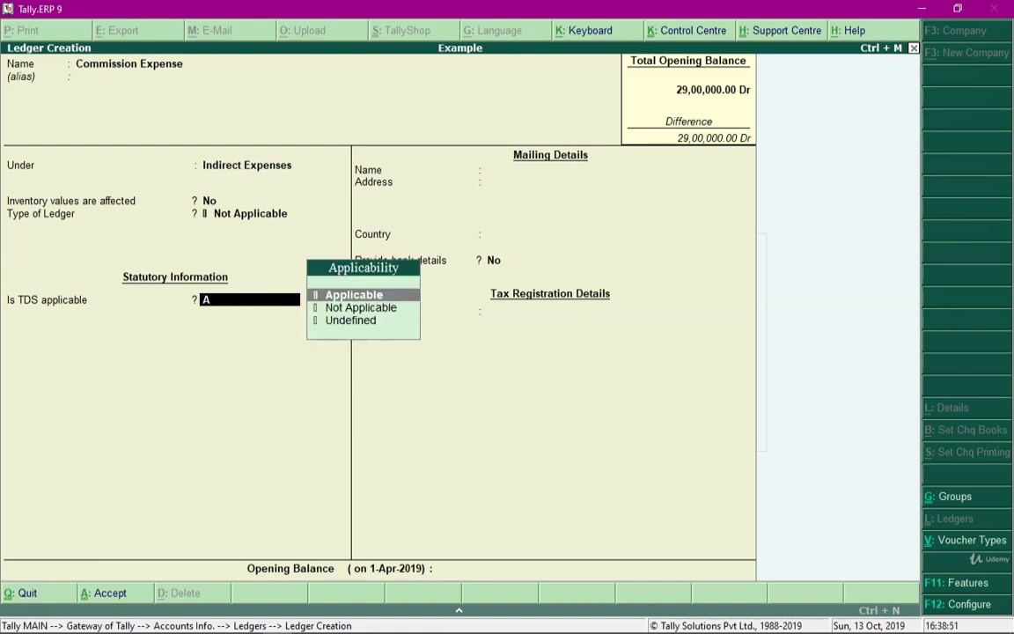
key("Return")
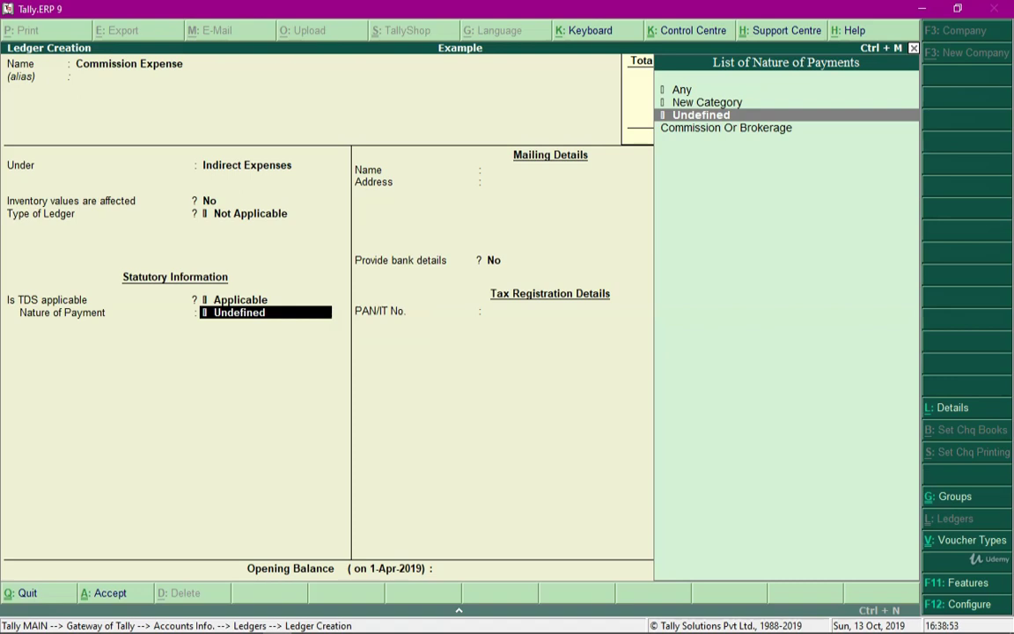
key("Down")
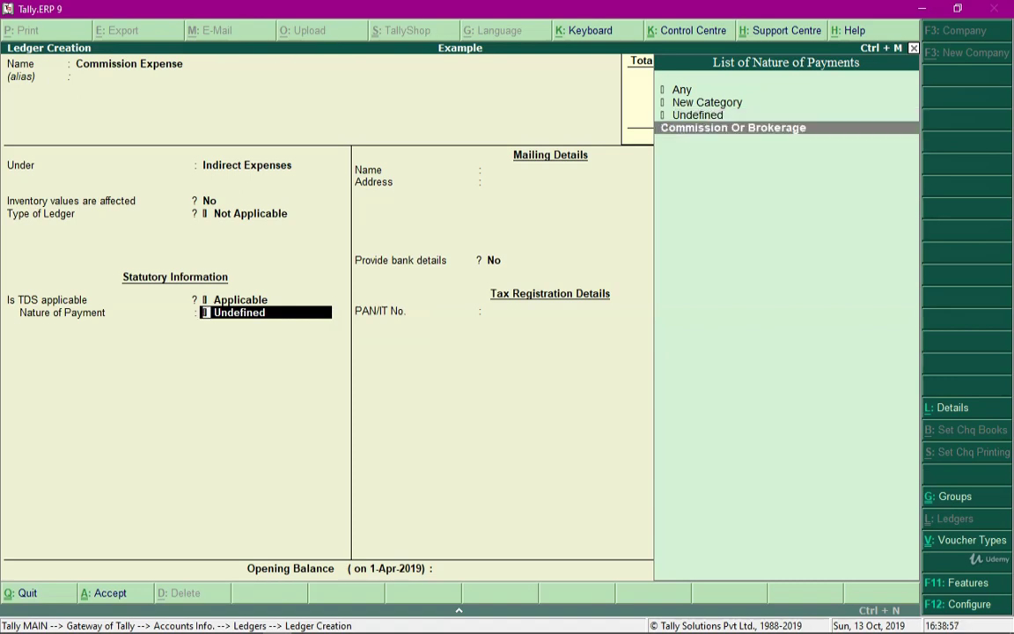
key("Return")
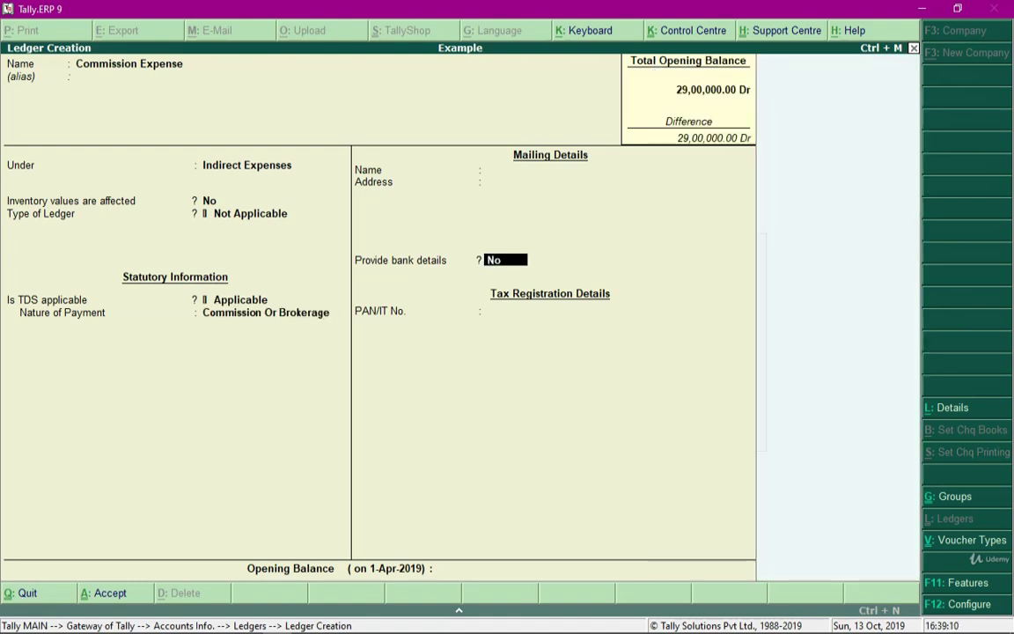
key("ctrl+a")
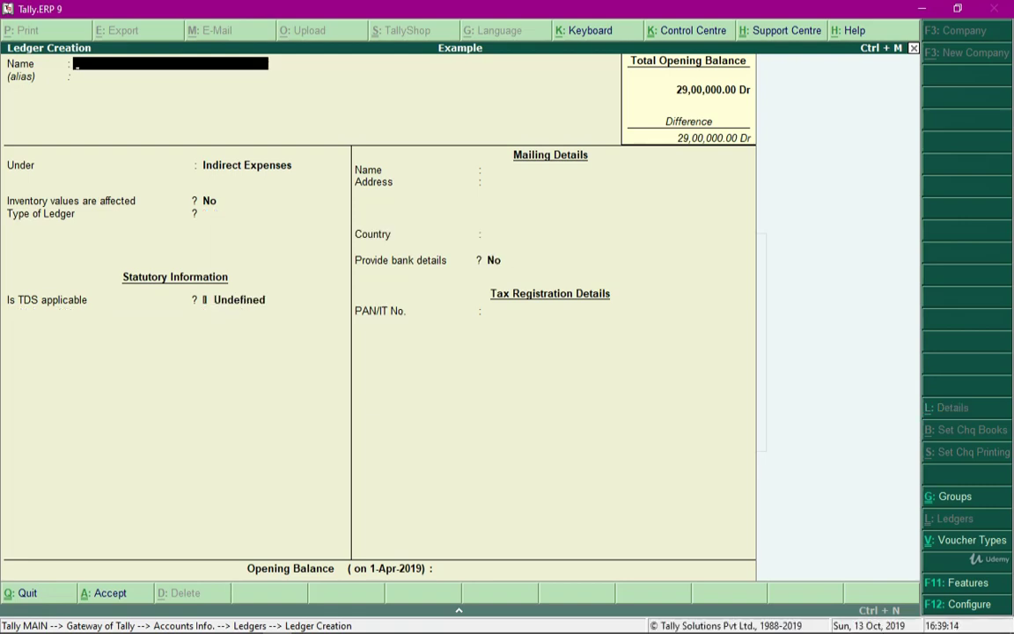
Name the new ledger Business Consultancy Firm, place it under Sundry Creditors, and set its pricing level to Not Applicable.
type("Business Consultancy Firm")
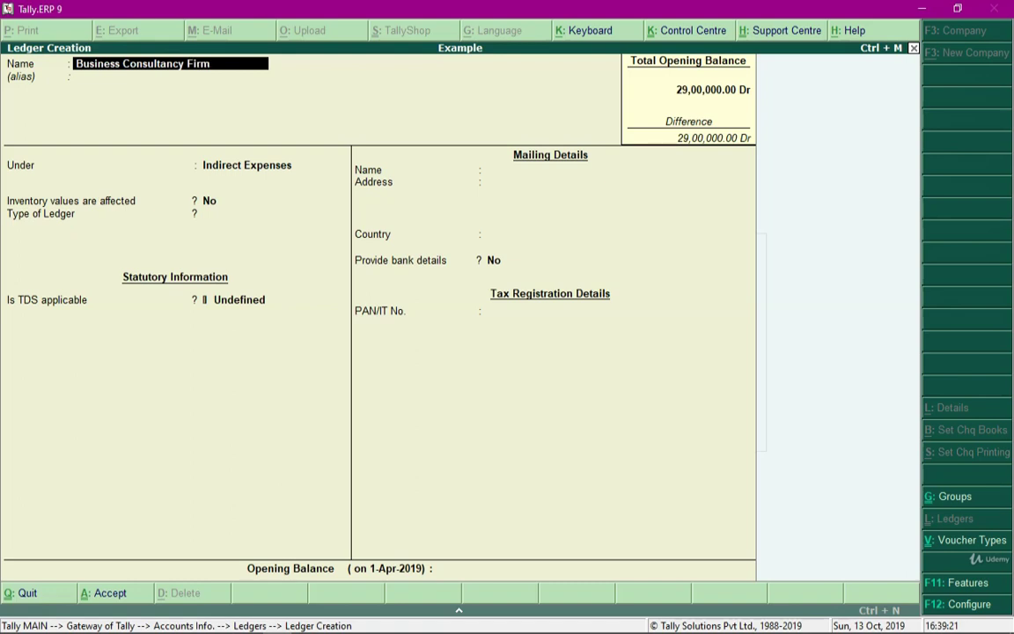
key("Return")
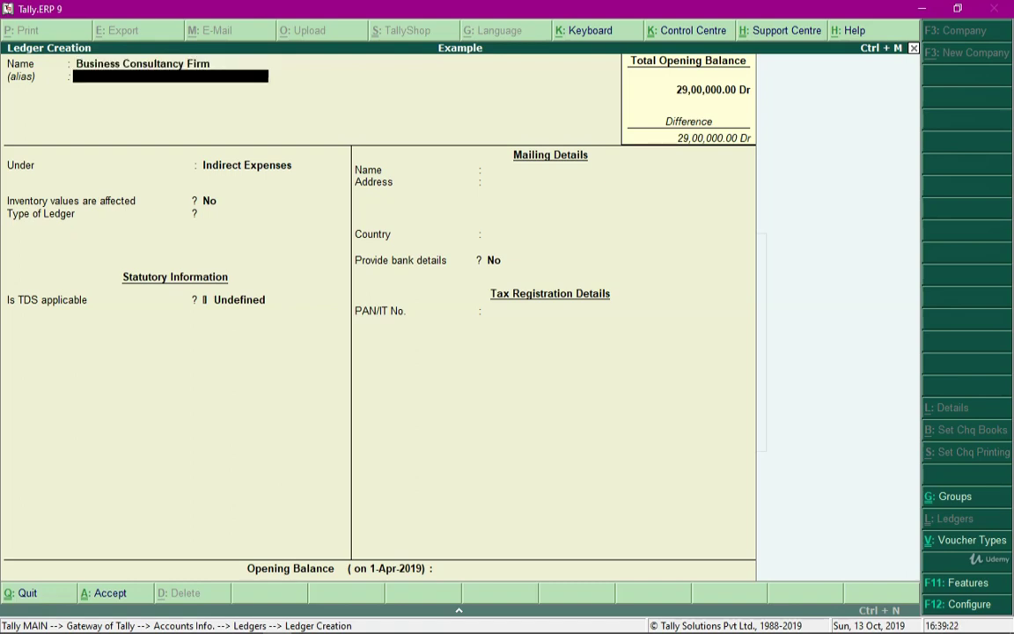
key("Return")
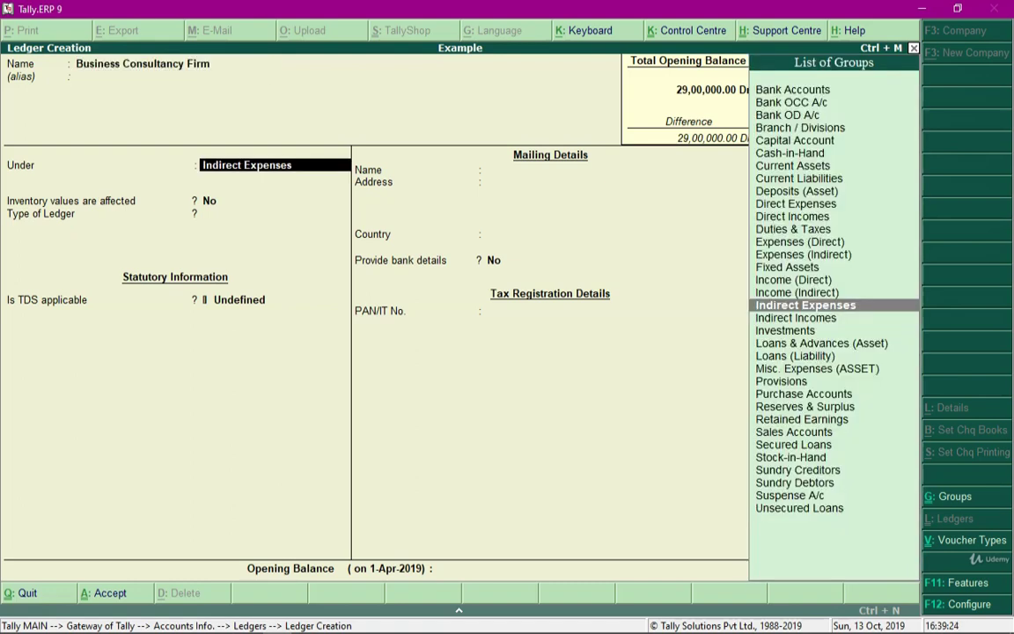
type("Cred")
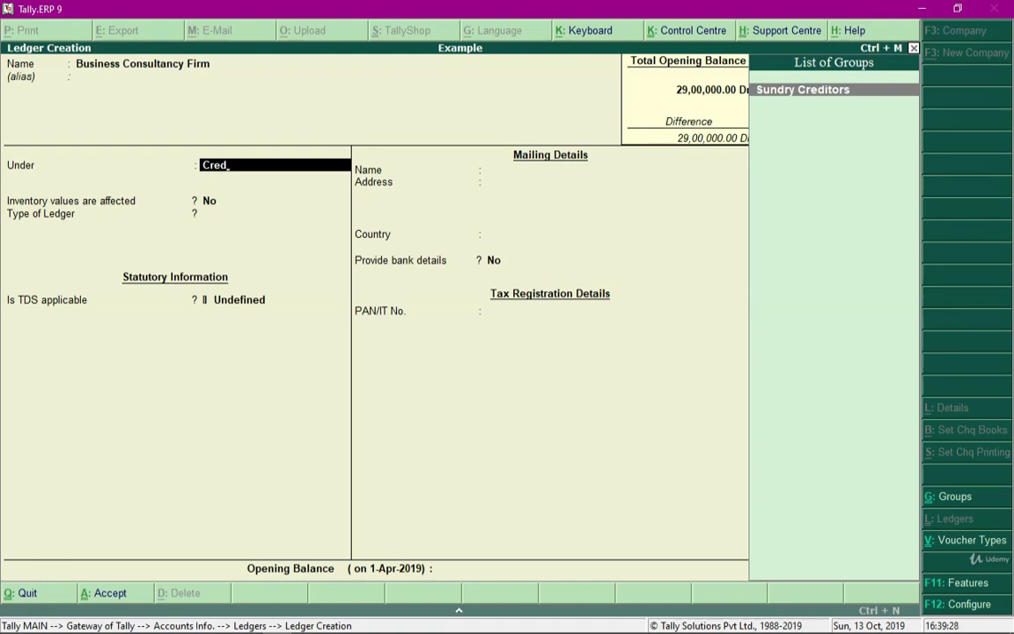
key("Return")
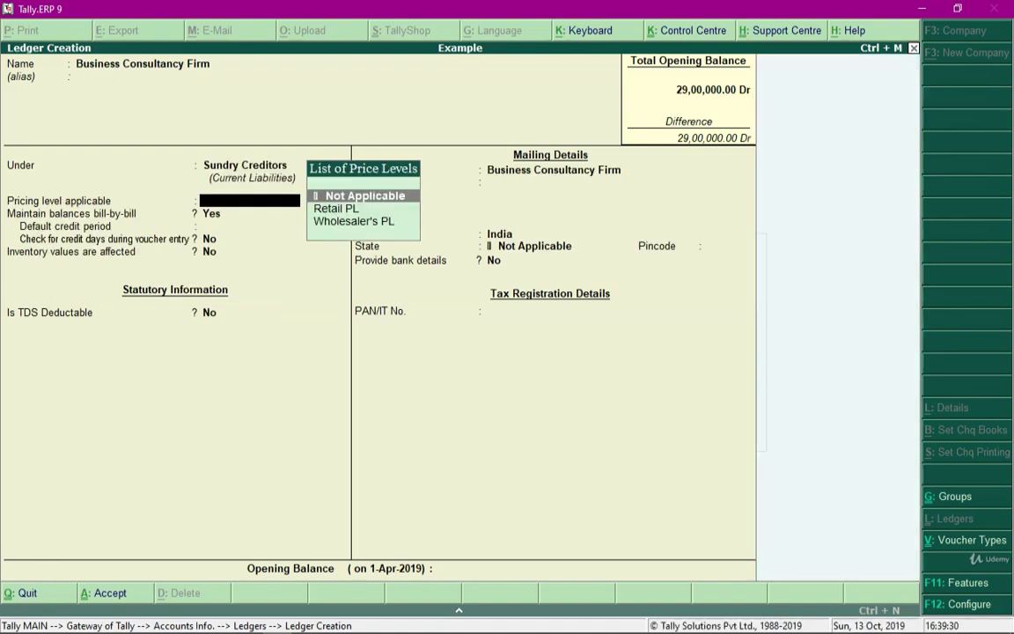
key("Return")
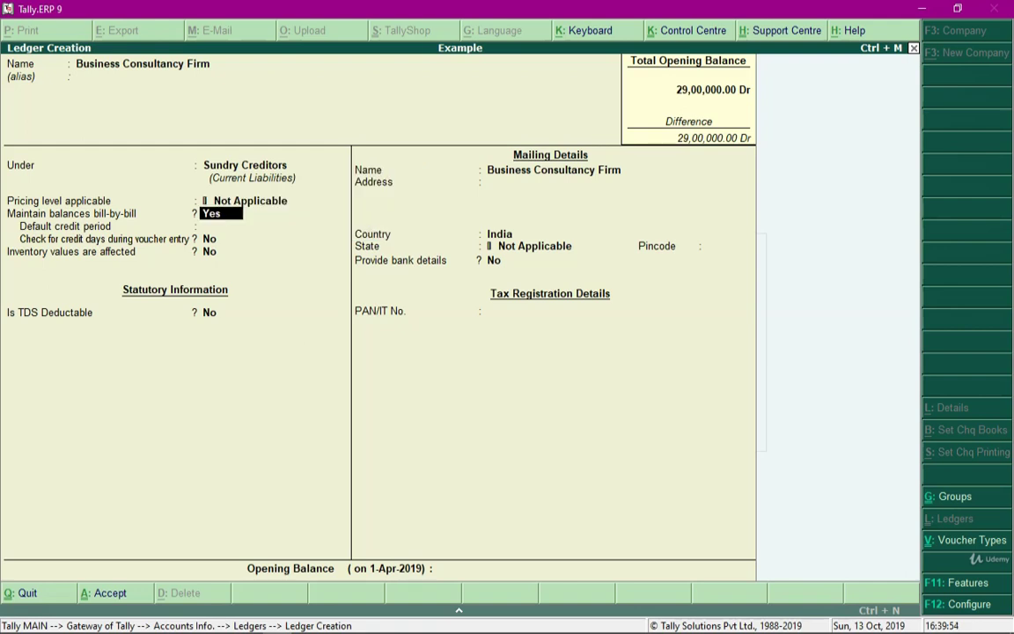
Make TDS deductible for the Business Consultancy Firm ledger, with deductee type Company - Resident and TDS deducted in the same voucher.
key("Return")
key("Return")
key("Return")
key("Return")
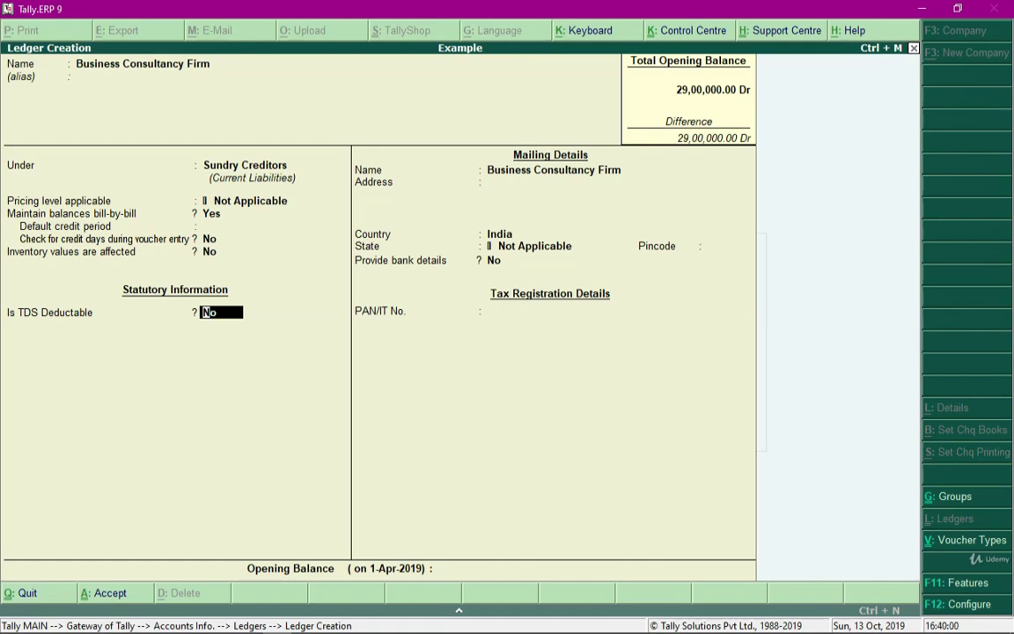
type("y")
key("Return")
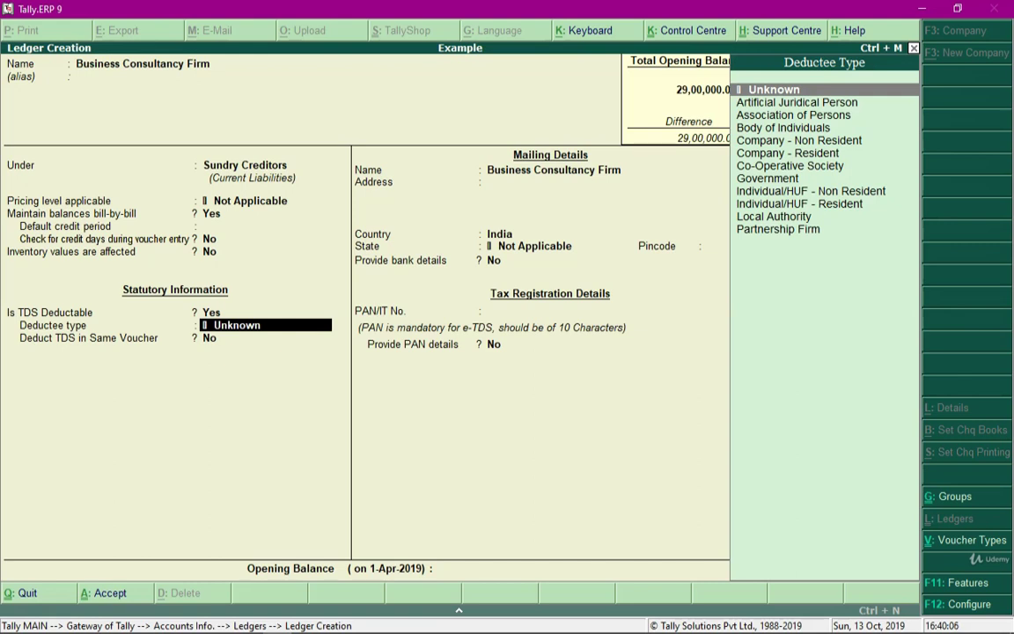
type("Compa")
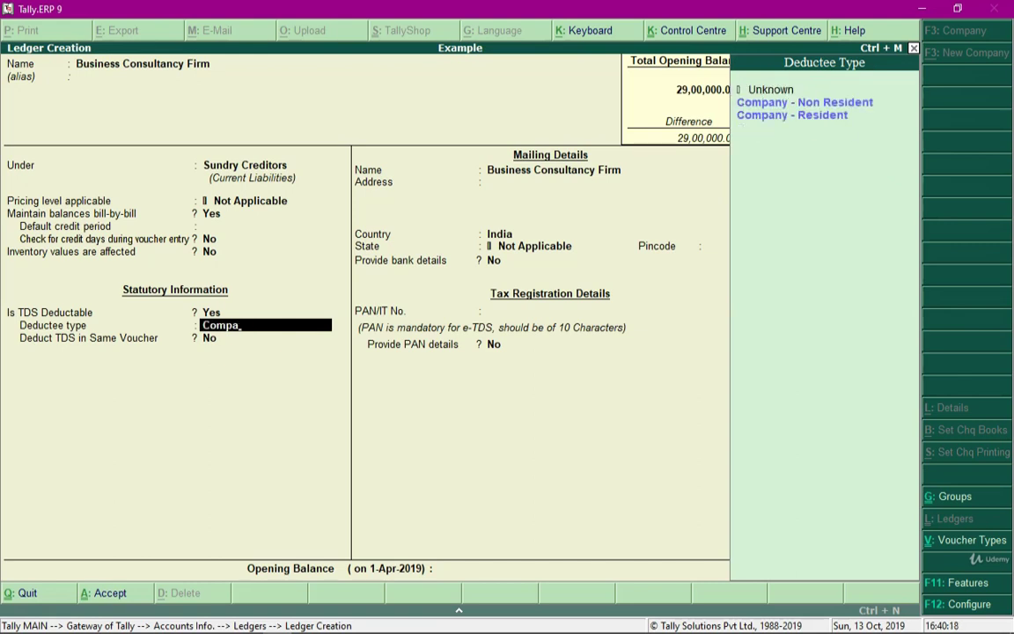
key("Down")
key("Return")
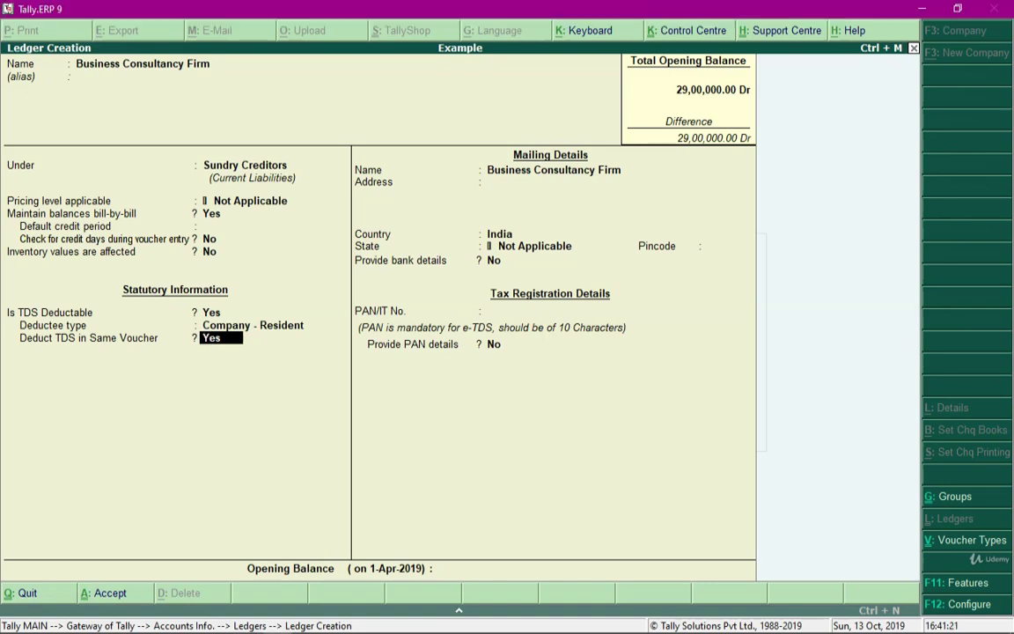
key("Return")
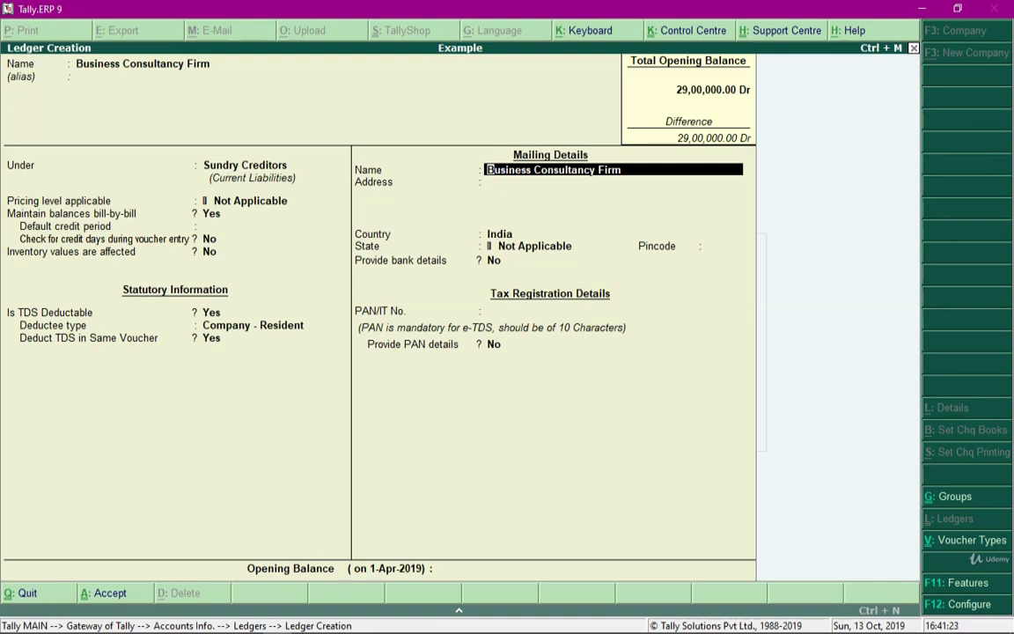
Keep the party's mailing details with state Not Applicable, enter its PAN, and save the Business Consultancy Firm ledger.
key("Return")
key("Return")
key("Return")
key("Return")
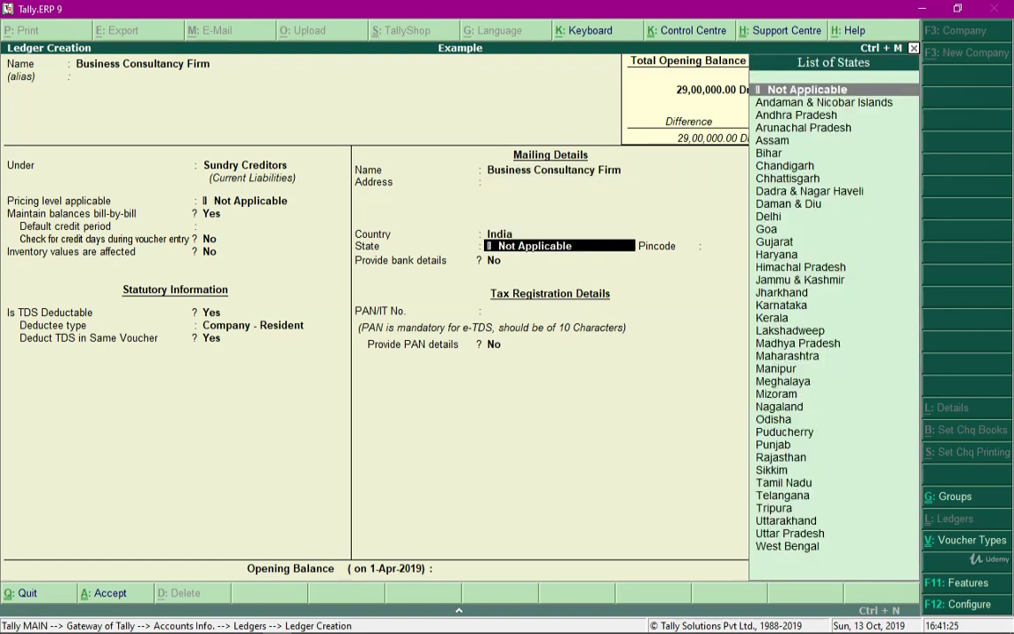
key("Return")
key("Return")
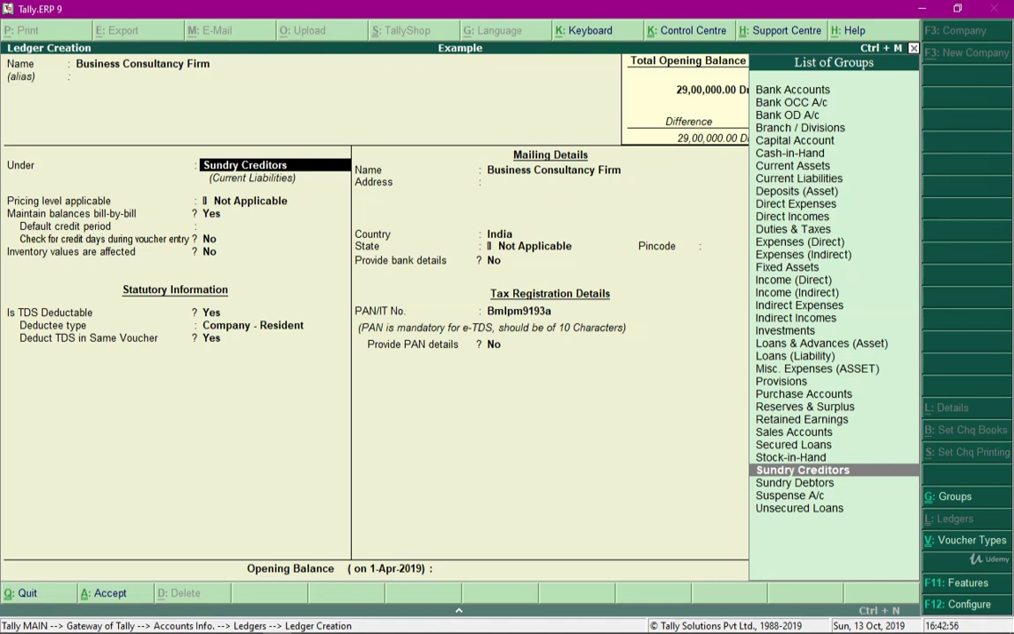
key("ctrl+a")
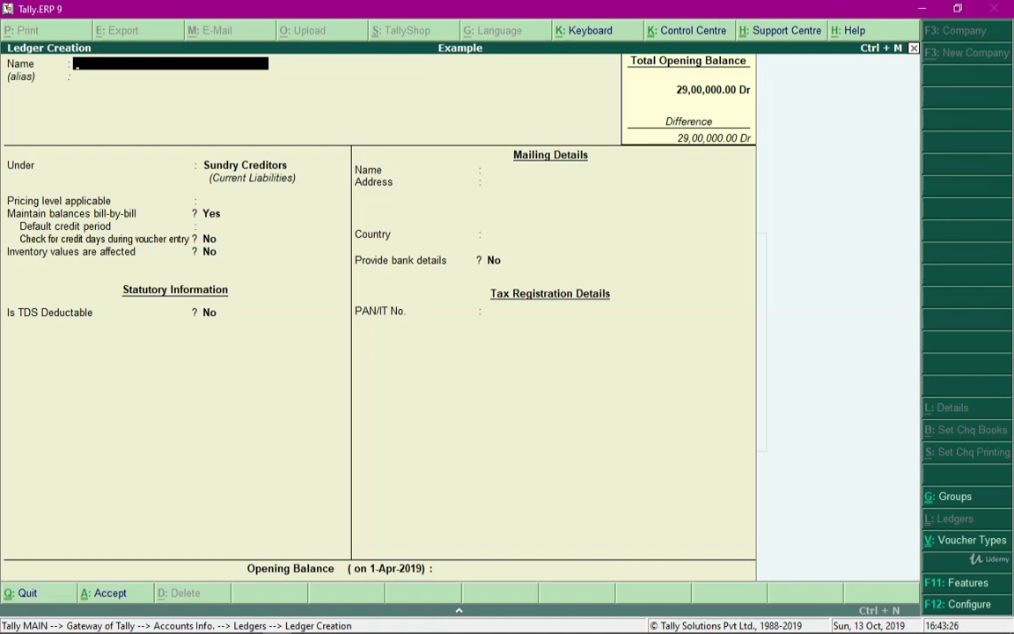
Start a ledger named TDS on Commission under the Duties & Taxes group.
type("TDS on Commission")
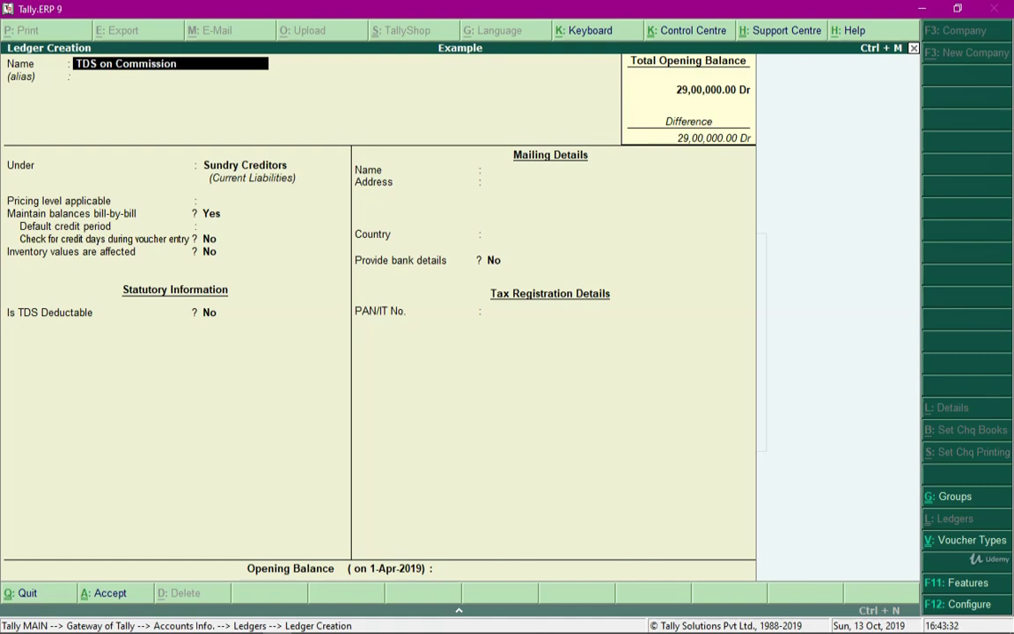
key("Return")
key("Return")
type("Du")
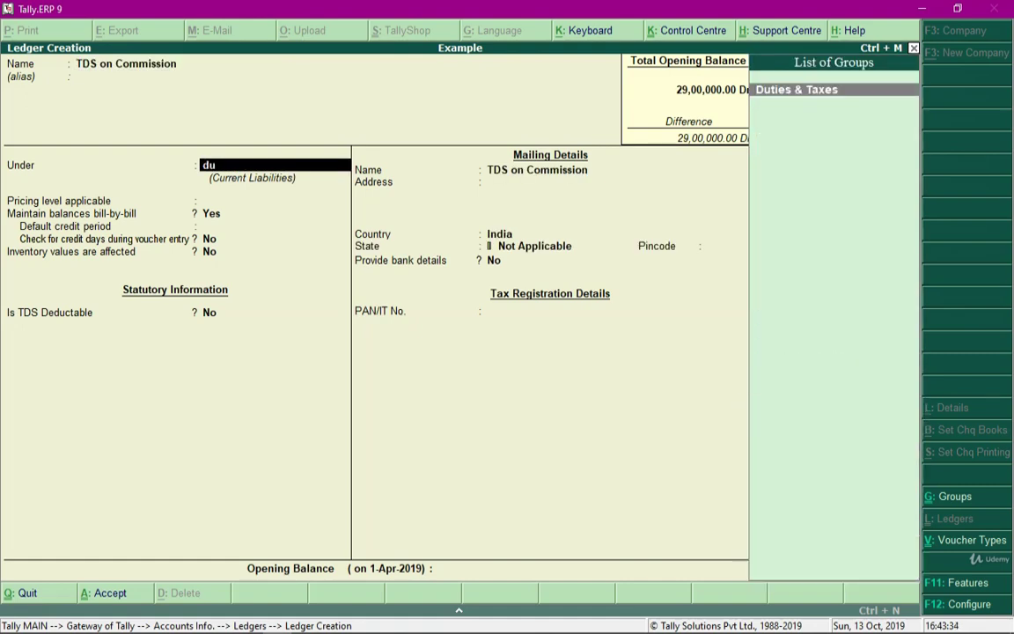
key("Return")
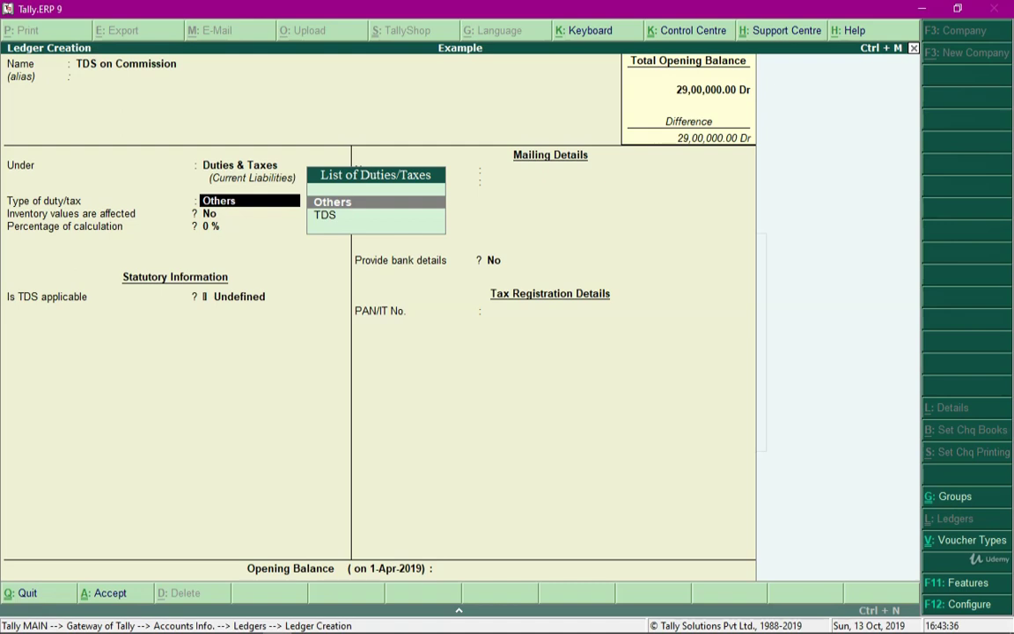
Set the TDS on Commission ledger's duty type to TDS and nature of payment to Commission Or Brokerage, then save it.
key("Down")
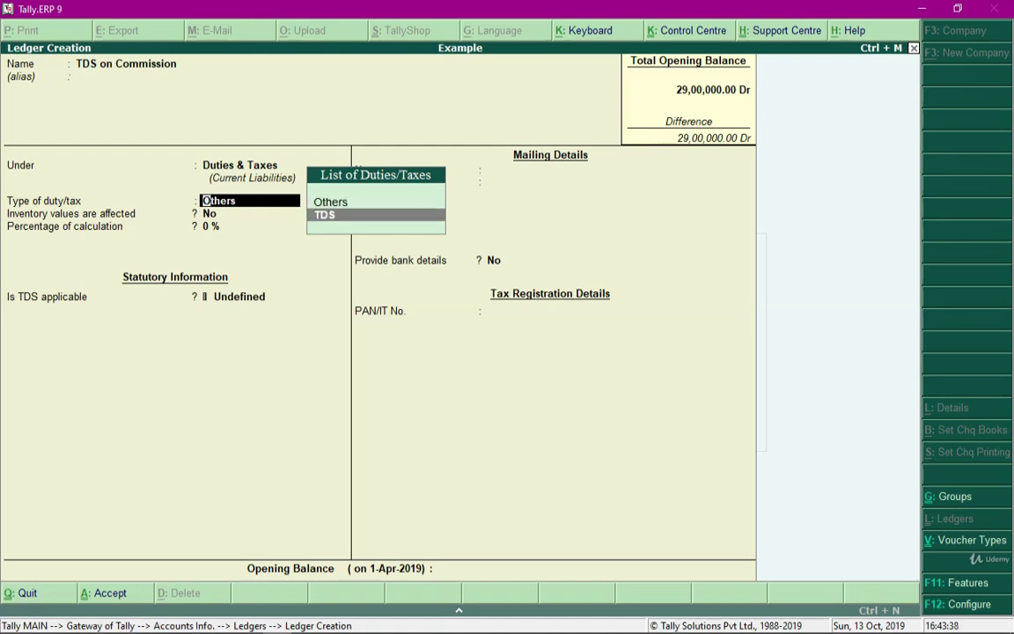
key("Return")
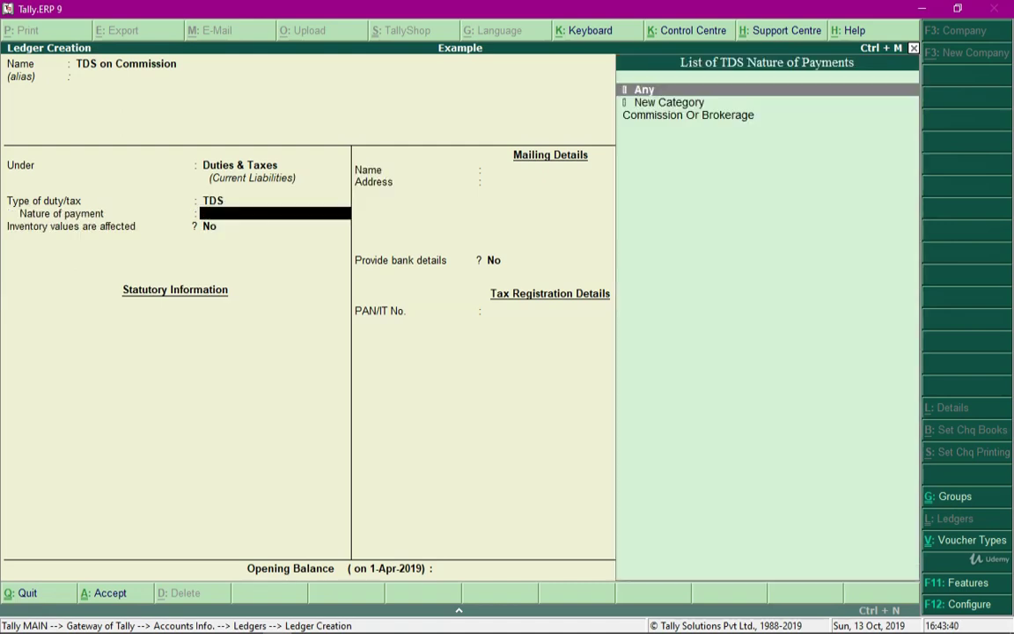
key("Down")
key("Down")
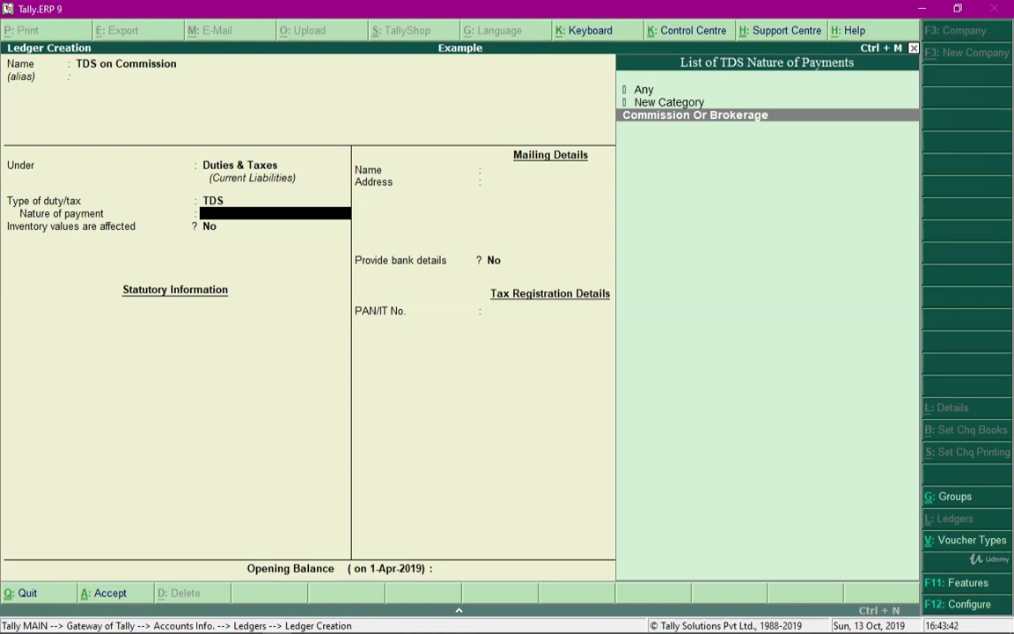
key("Return")
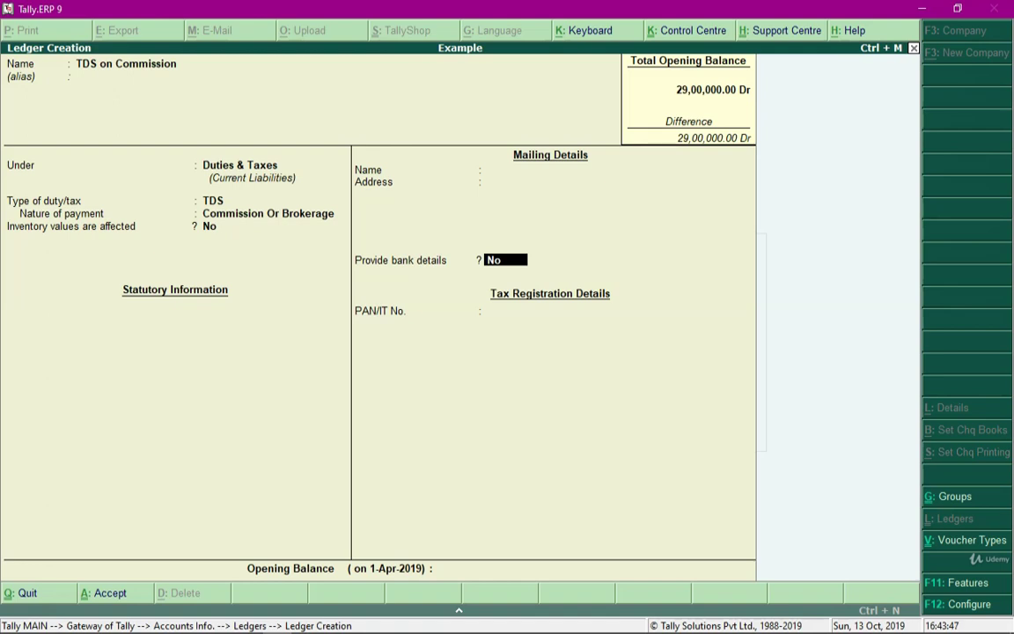
key("ctrl+a")
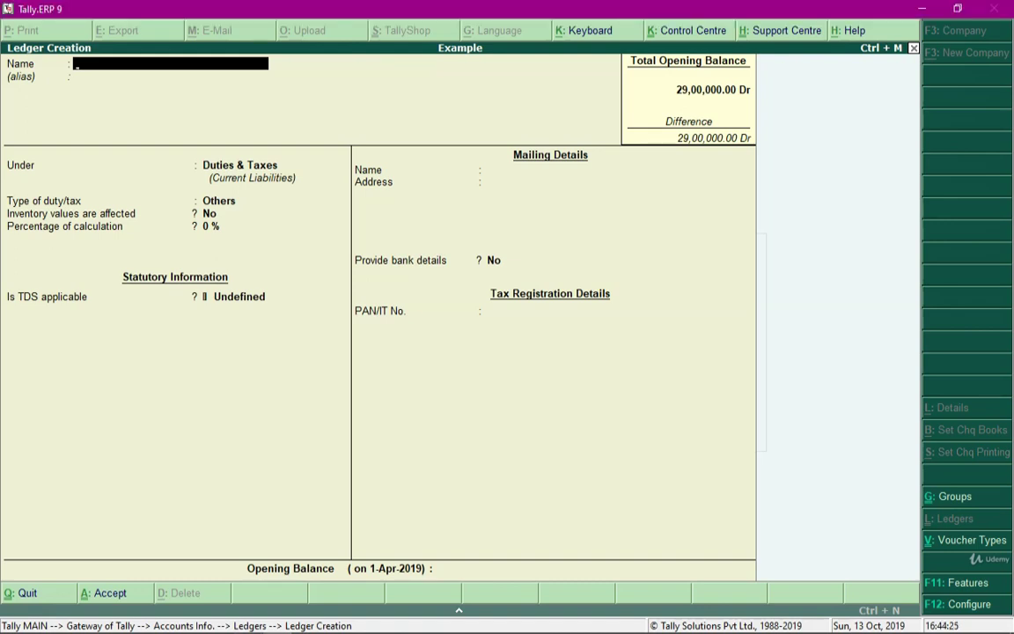
Leave ledger creation, return to the Gateway of Tally, and start a journal voucher in the accounting vouchers.
key("Escape")
key("y")
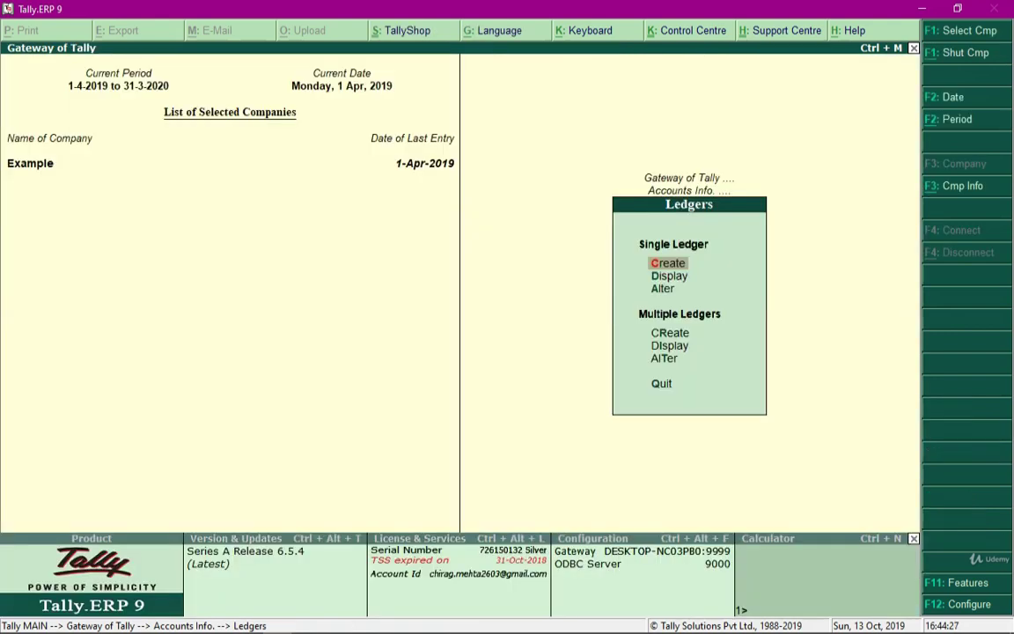
key("Escape")
key("Escape")
key("Down")
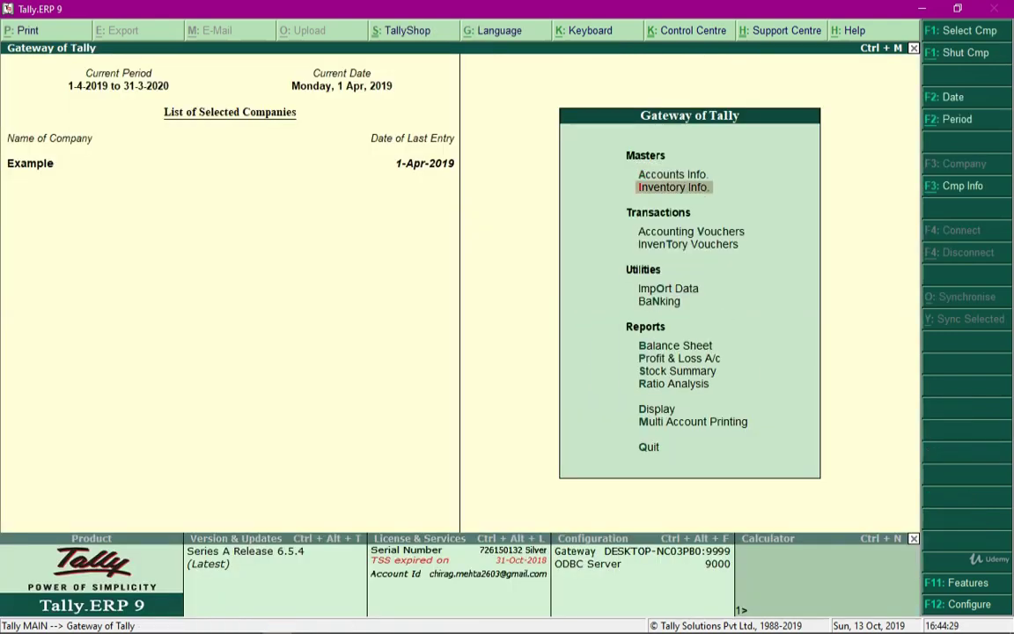
key("Down")
key("Return")
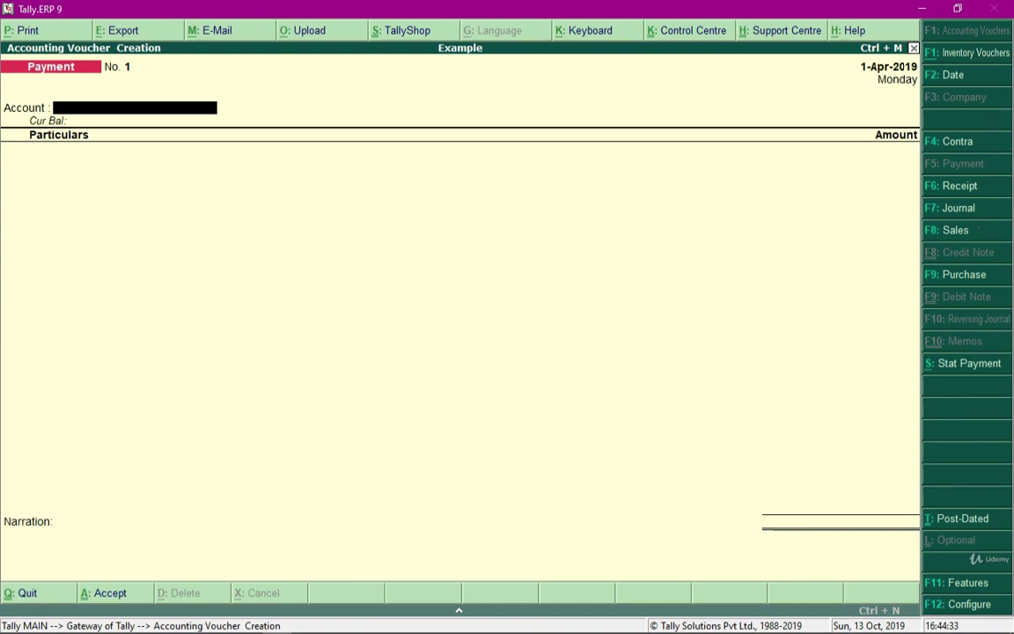
key("F7")
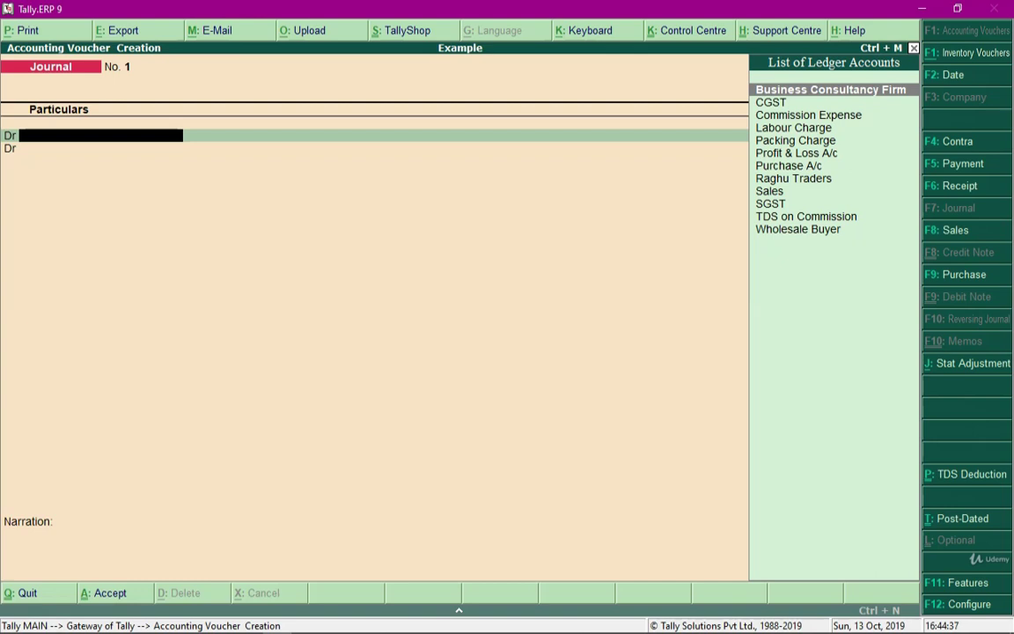
Debit the Commission Expense ledger with 1,10,000 in the journal voucher.
type("Com")
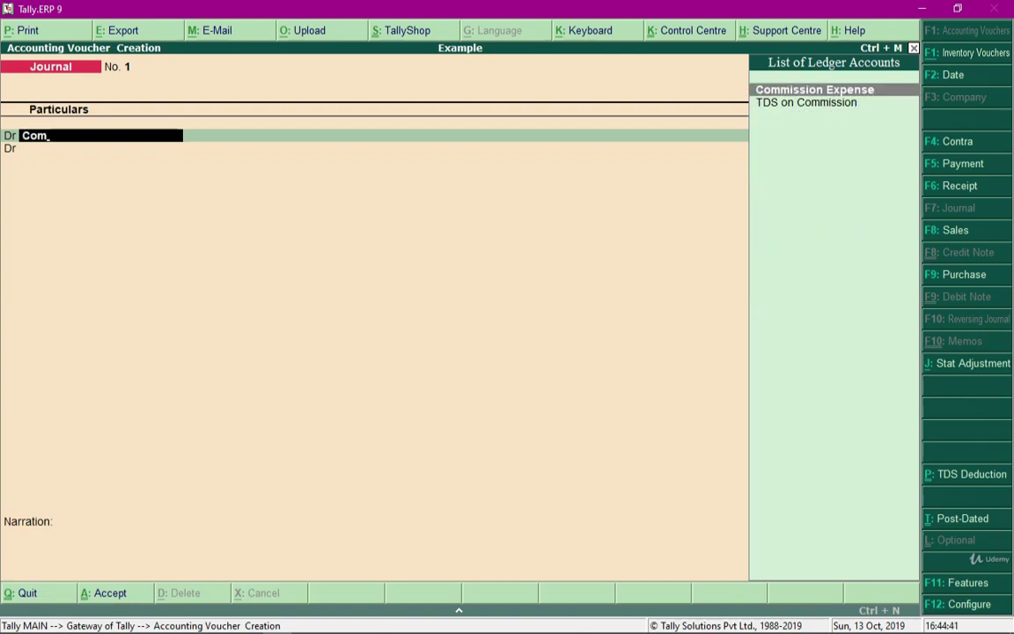
key("Return")
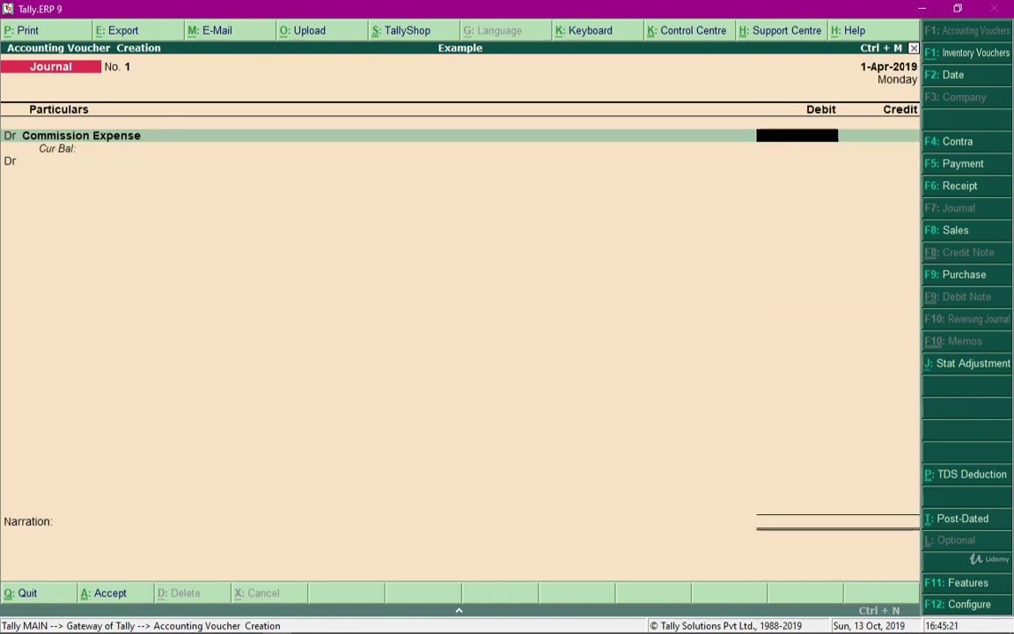
type("110000")
key("Return")
Credit Business Consultancy Firm with 1,04,500 in the journal voucher, net of the TDS deduction.
type("c")
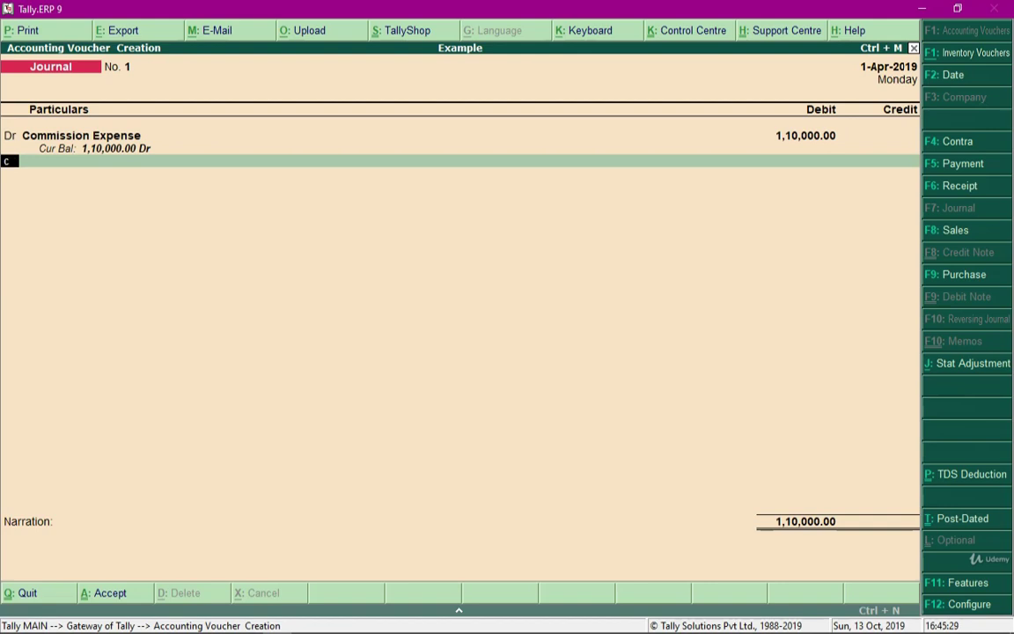
key("Return")
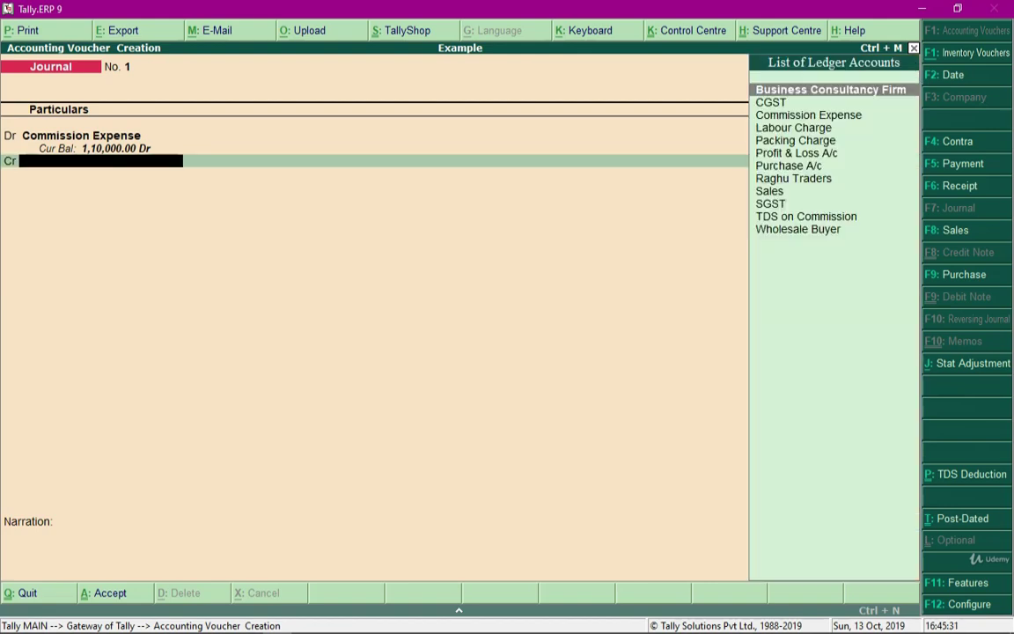
type("Bus")
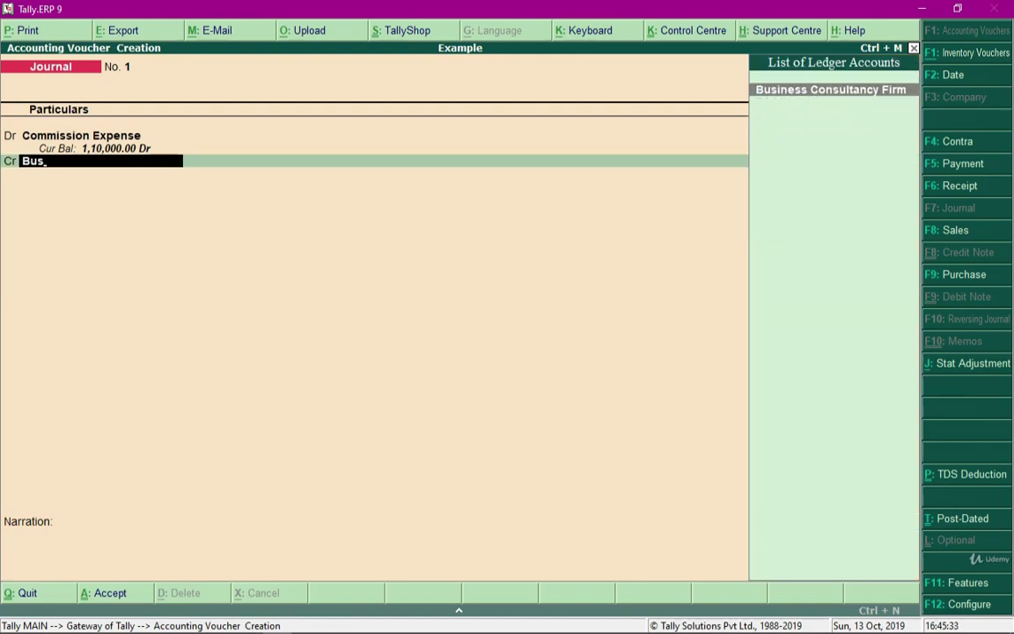
key("Return")
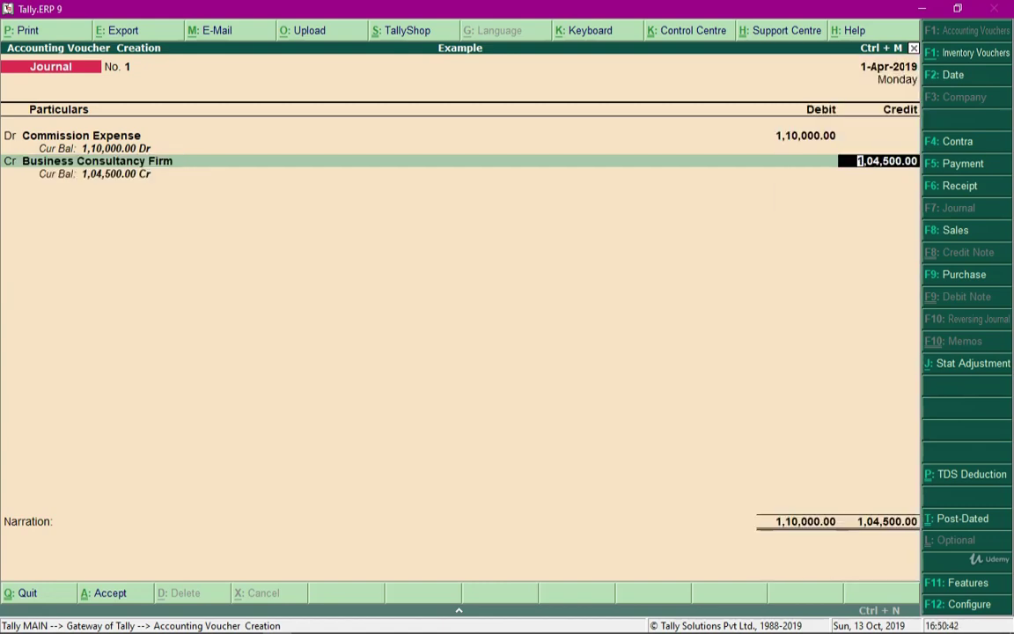
key("Return")
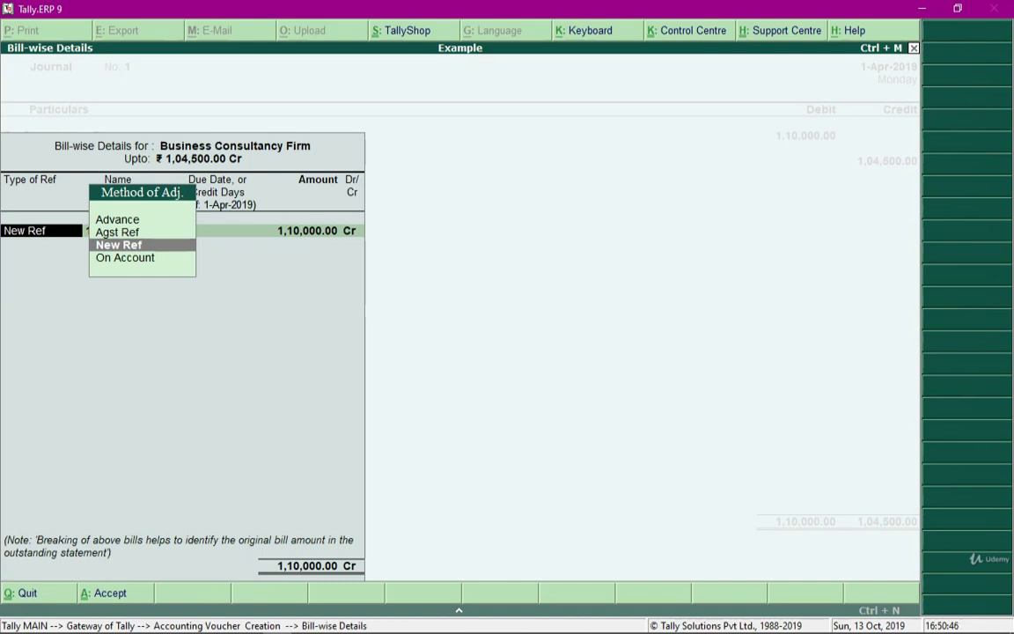
Allocate Business Consultancy Firm's bill-wise details to New Ref 1, with 1,10,000 credit and 5,500 debit.
key("Return")
key("Return")
key("Return")
key("Return")
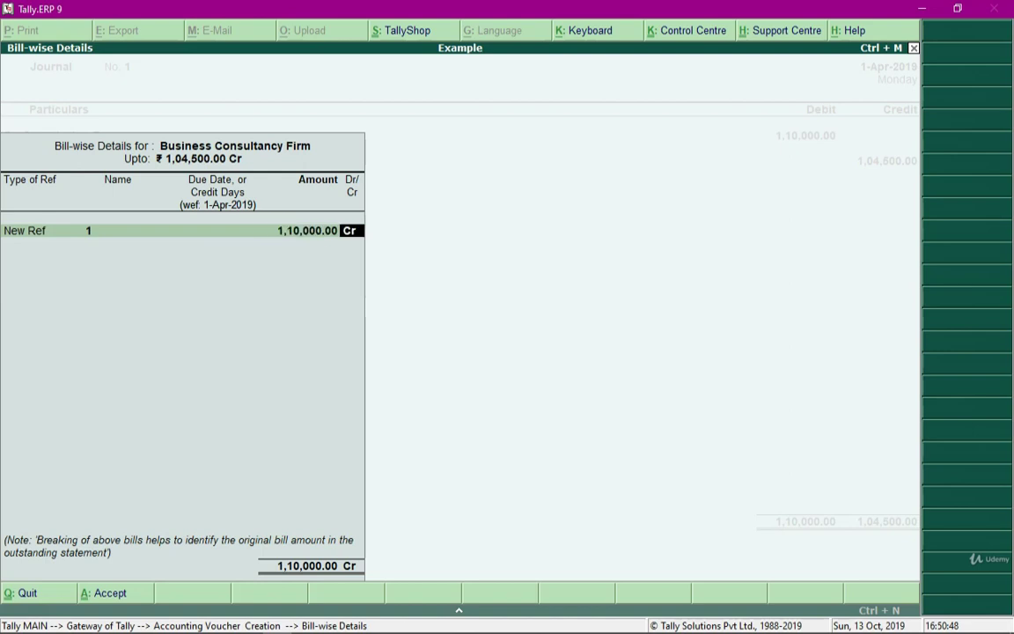
key("Return")
key("Return")
key("Return")
key("Return")
key("Return")
key("Return")
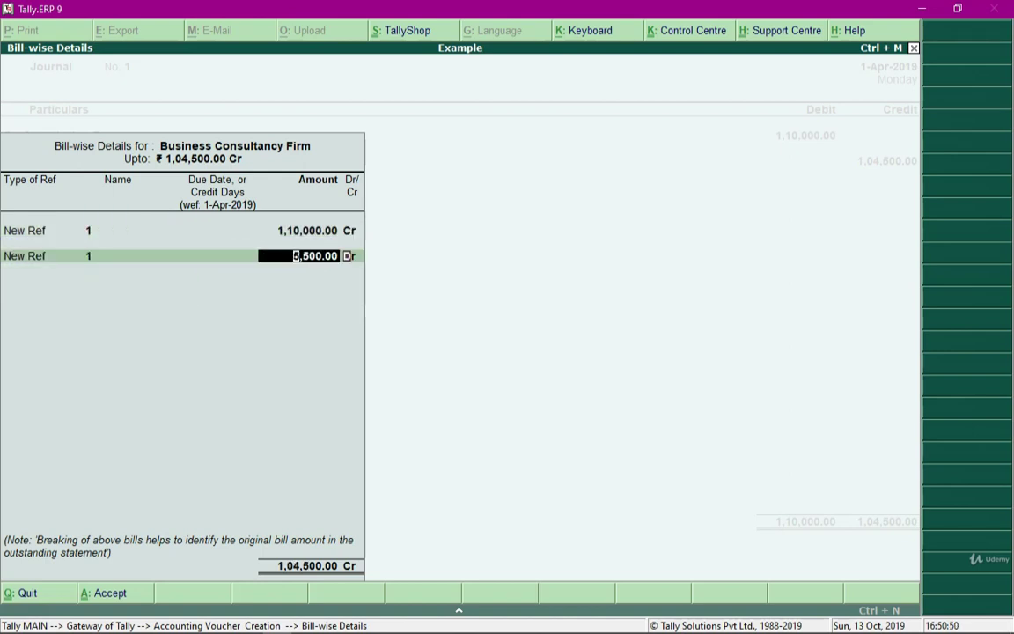
key("Return")
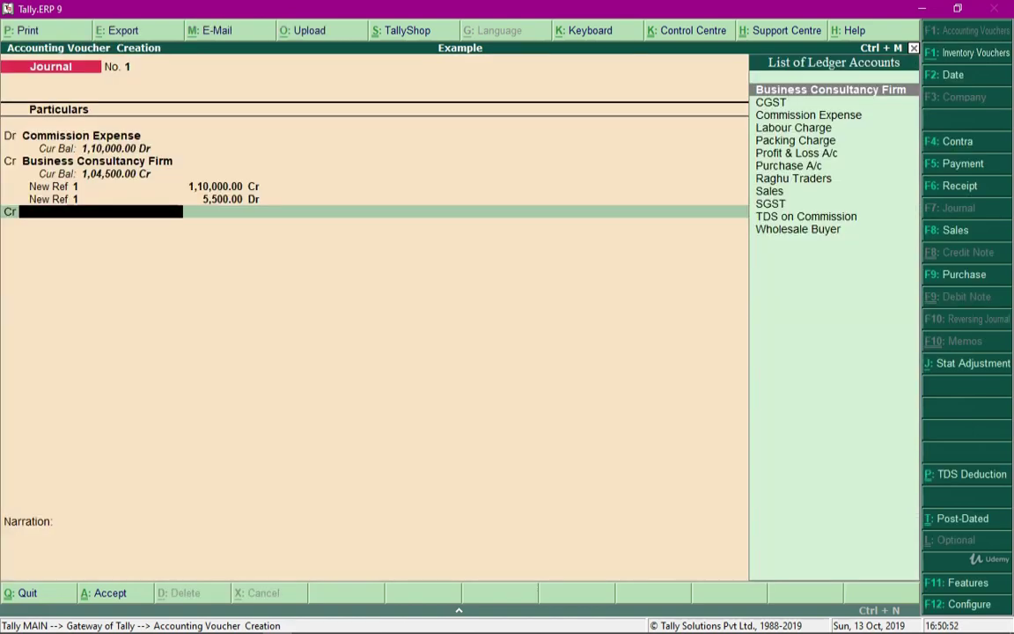
Credit TDS on Commission with 5,500 and save the journal voucher without a narration.
type("C")
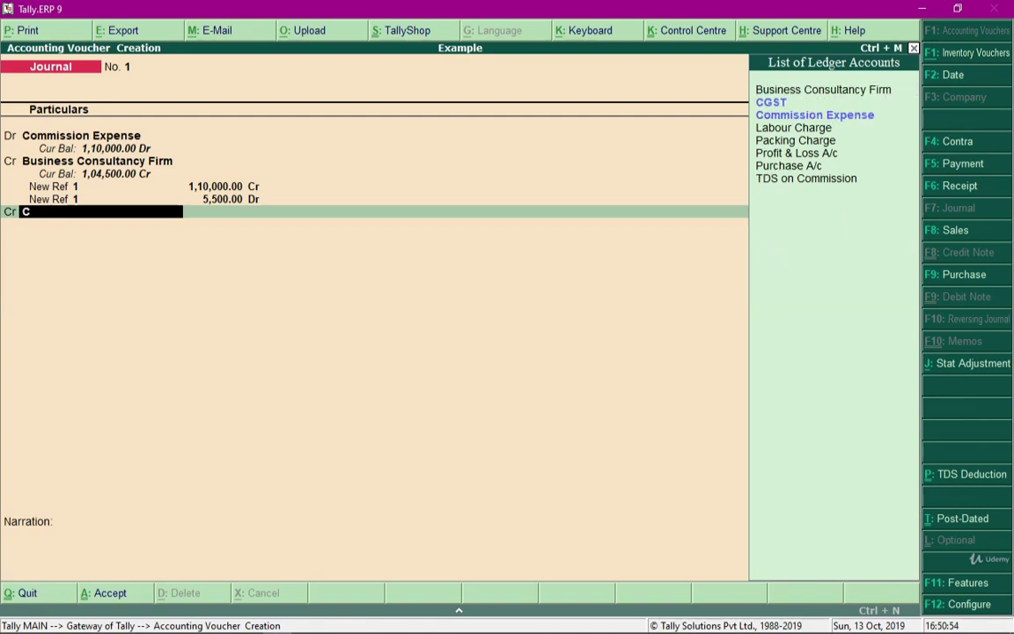
key("BackSpace")
type("T")
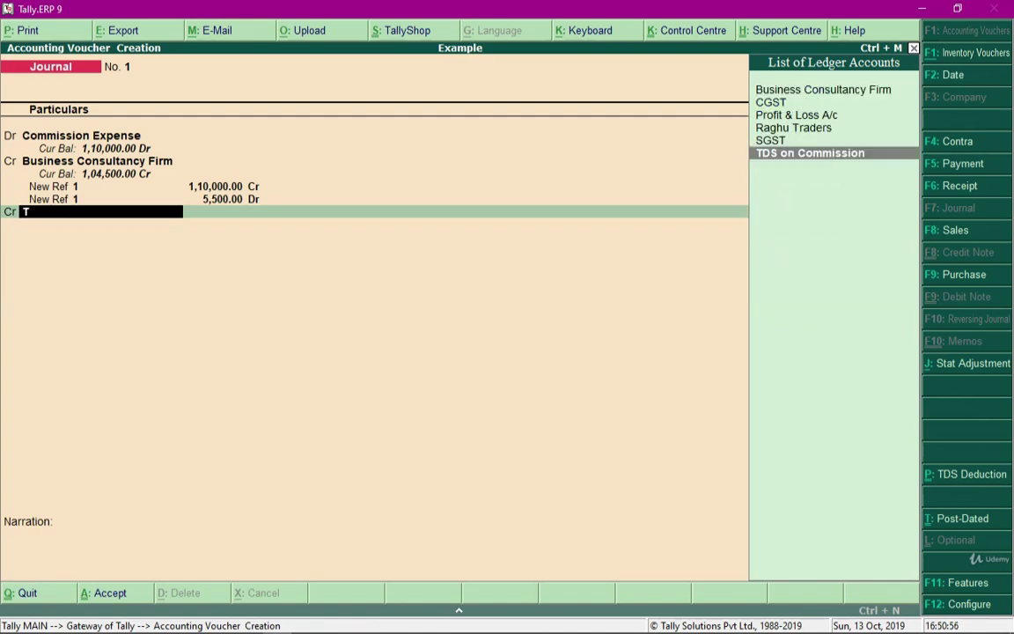
type("d")
key("Return")
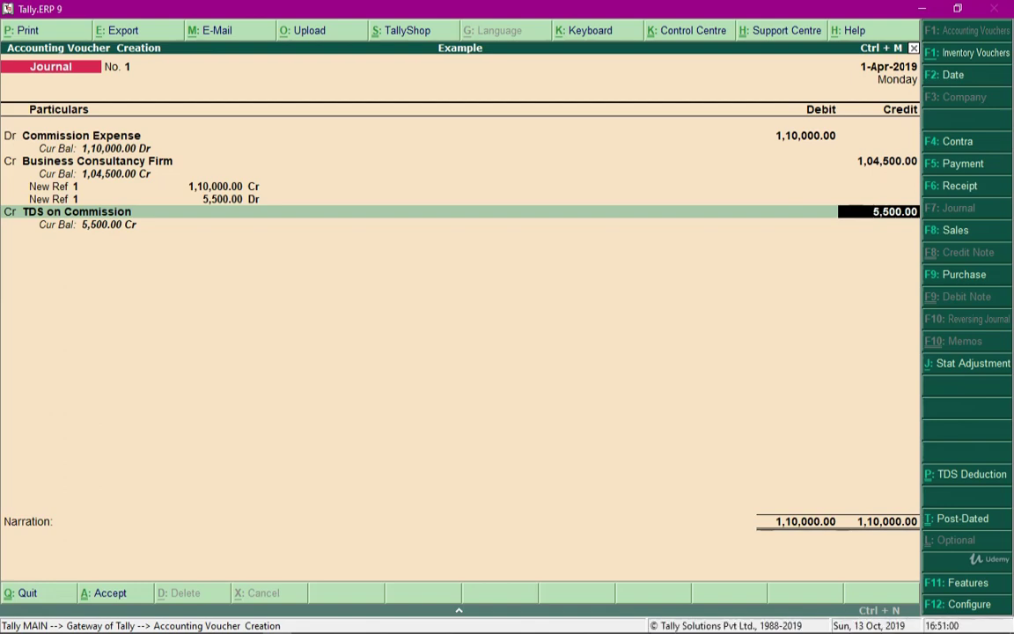
key("Return")
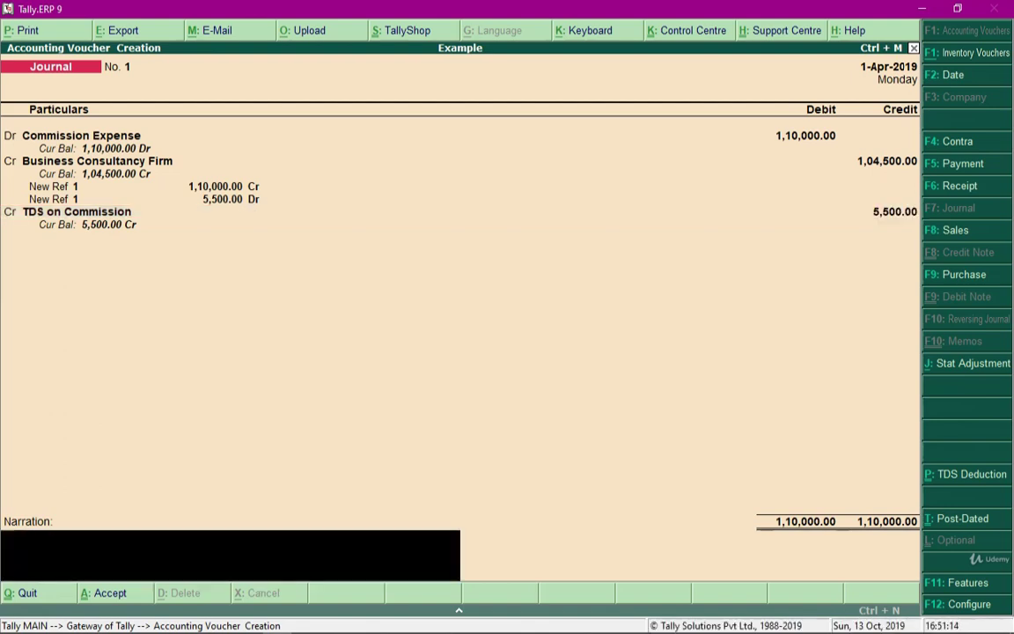
key("Return")
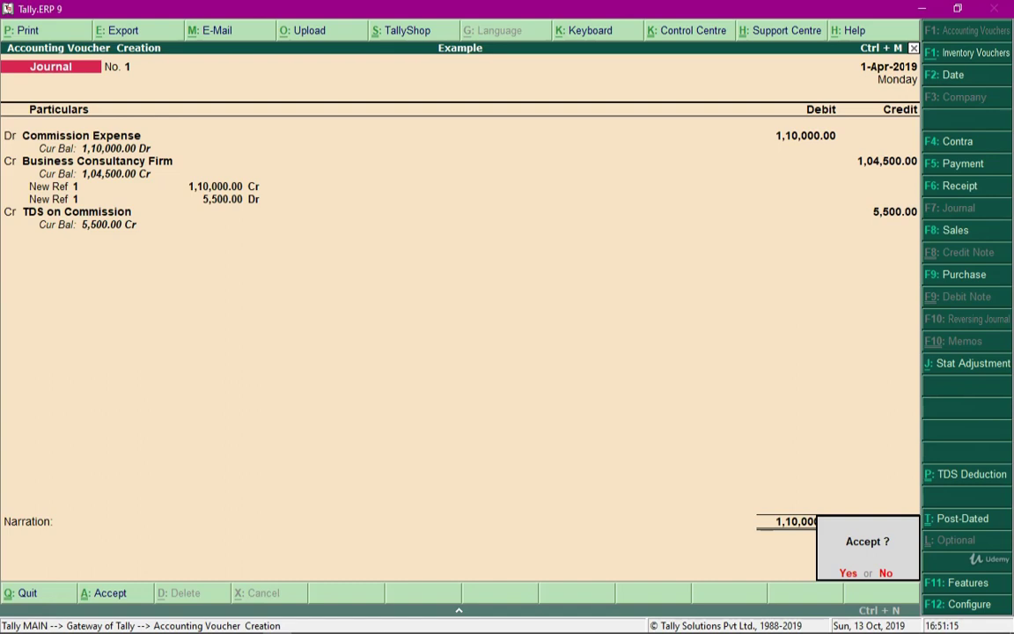
key("y")
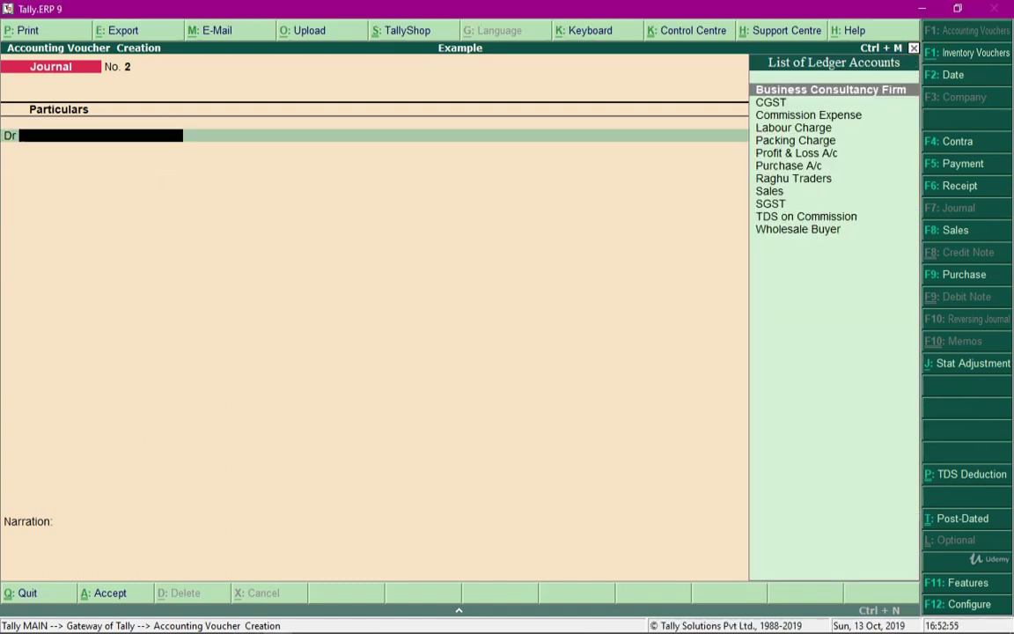
Start a payment voucher from the Cash account and enter 1,04,500 against Business Consultancy Firm.
key("F5")
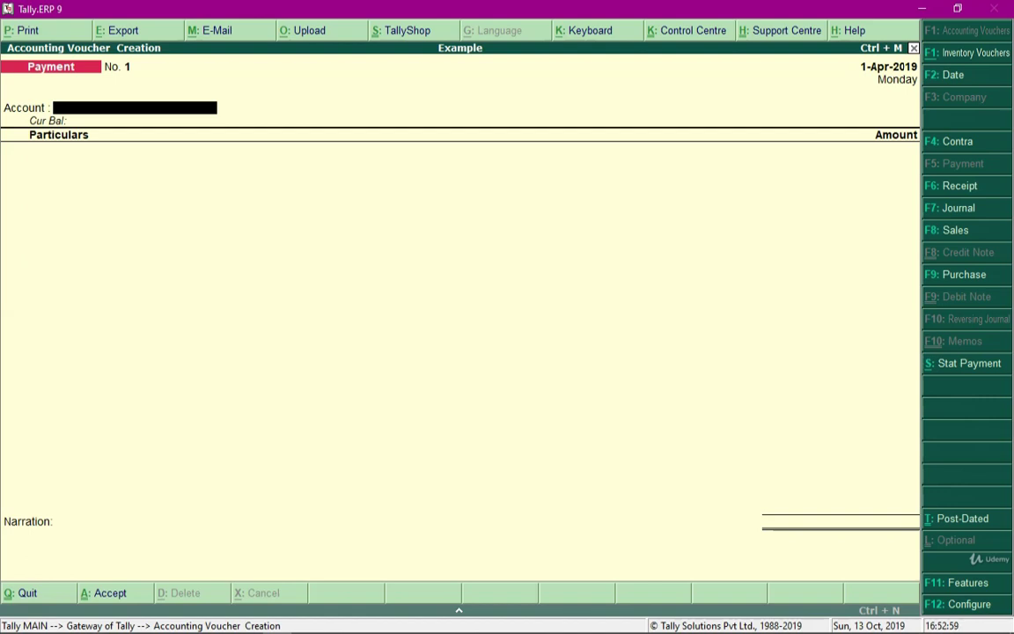
type("Cas")
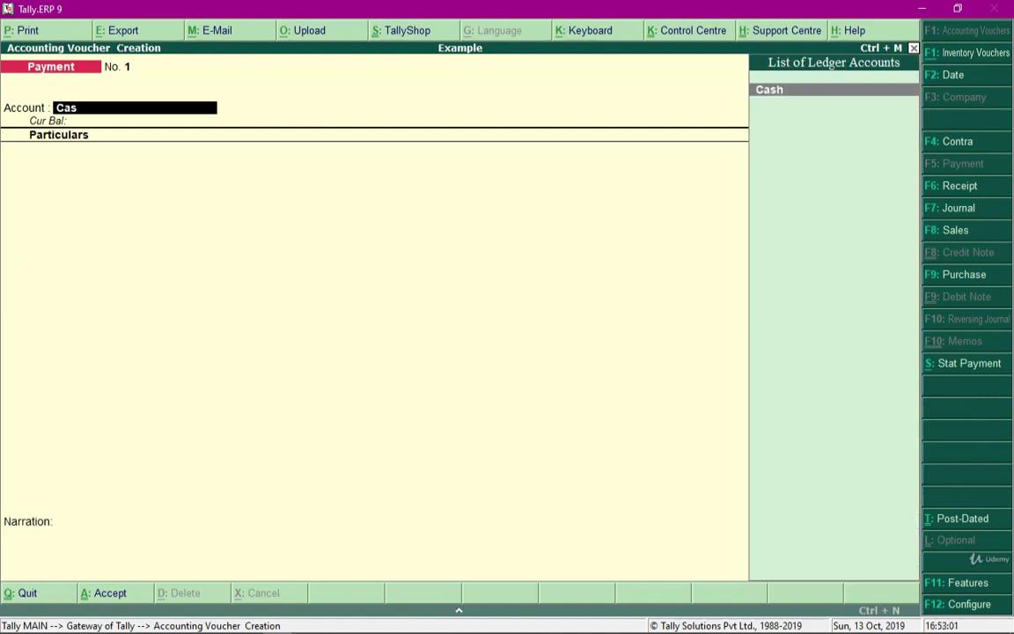
key("Return")
type("Con")
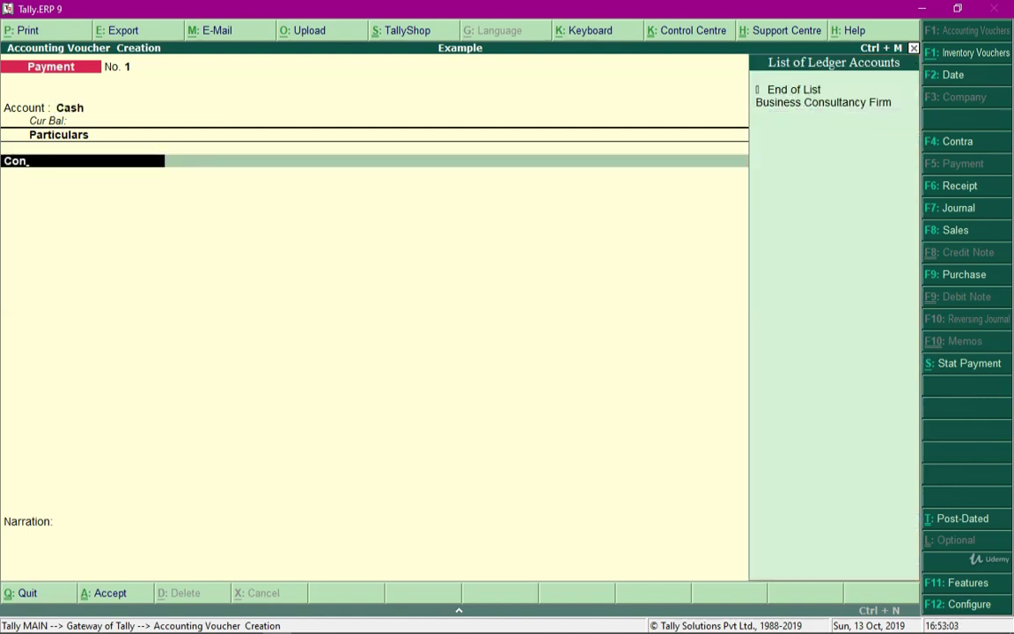
key("Down")
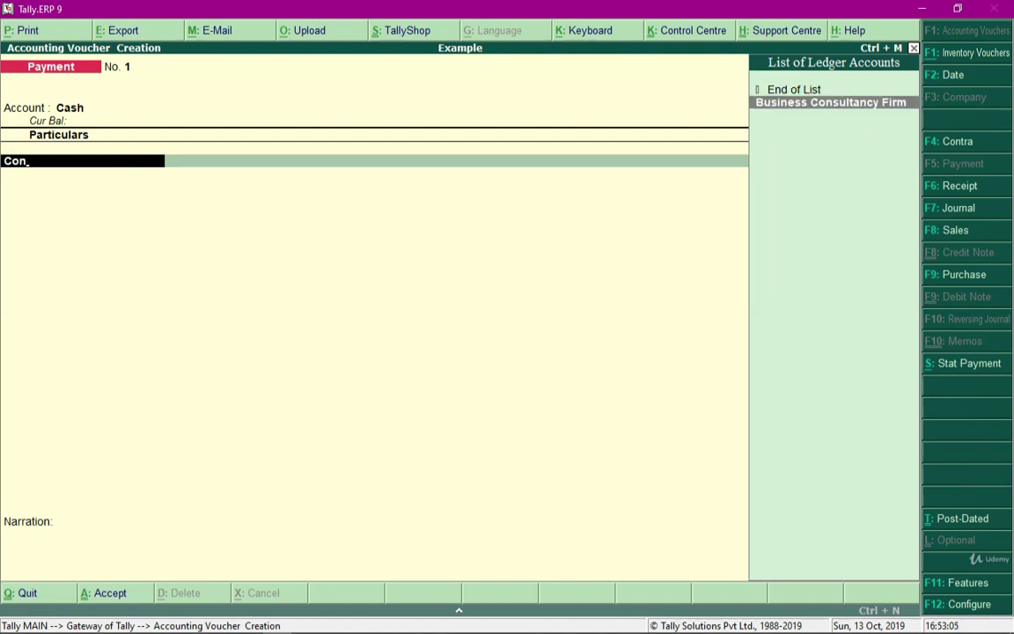
key("Return")
type("104500")
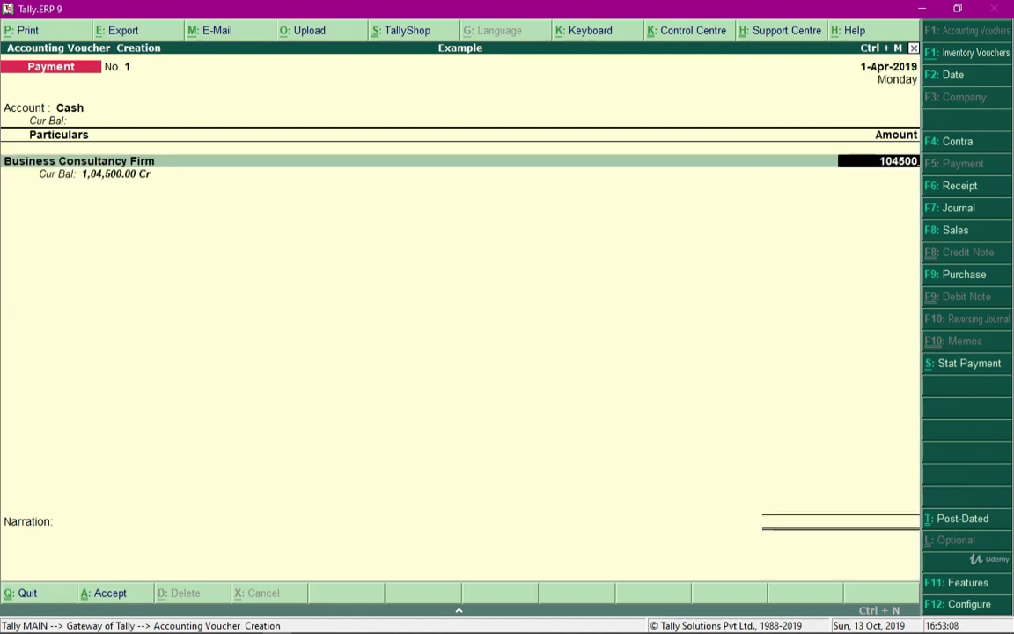
Adjust the payment to Business Consultancy Firm against pending bill 1 as Agst Ref and save the voucher.
key("Return")
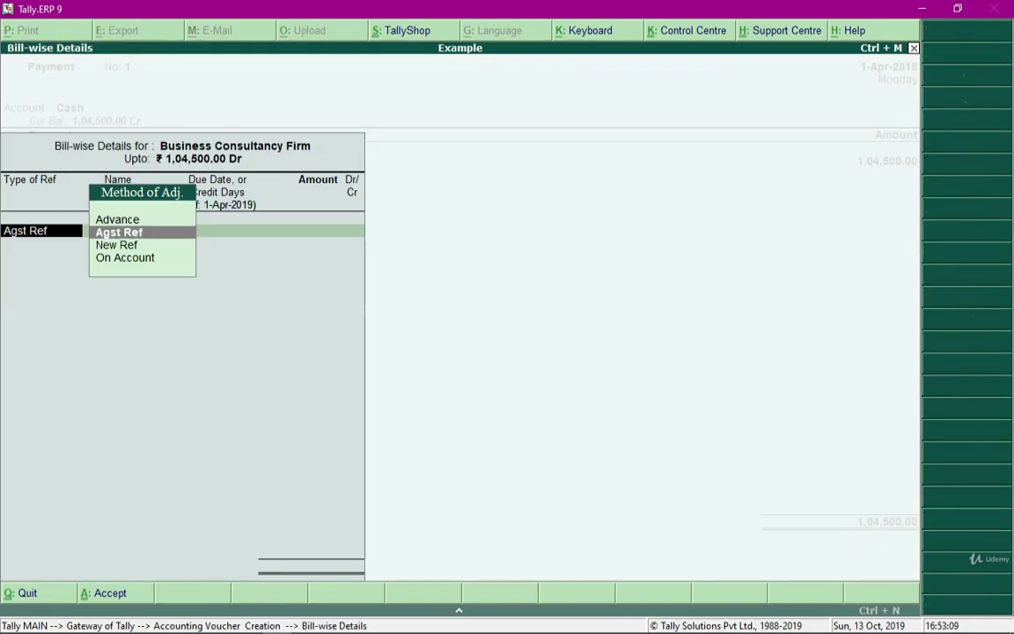
key("Return")
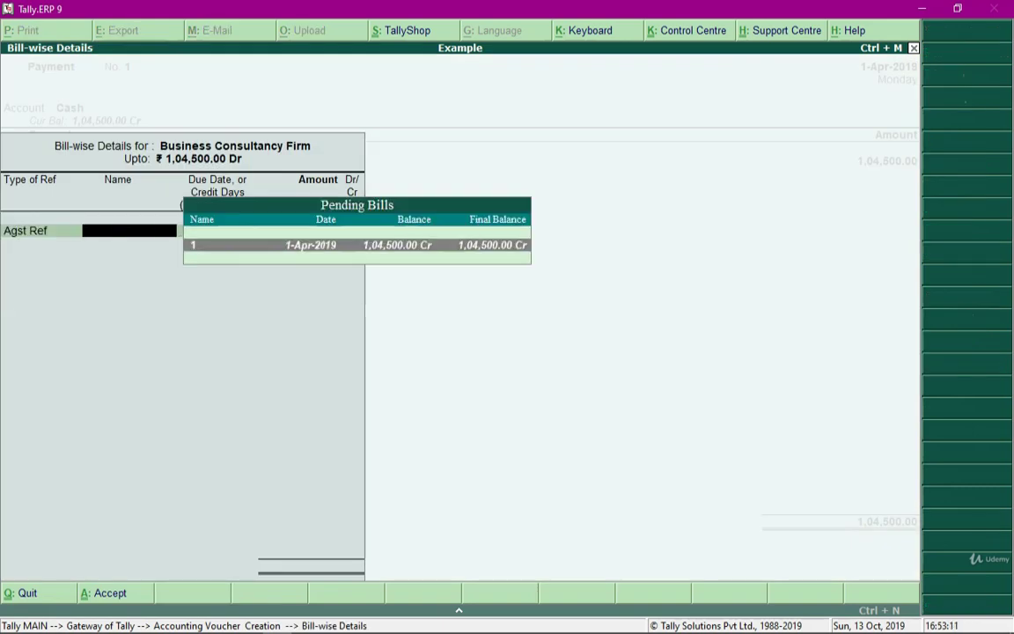
key("Return")
key("Return")
key("Return")
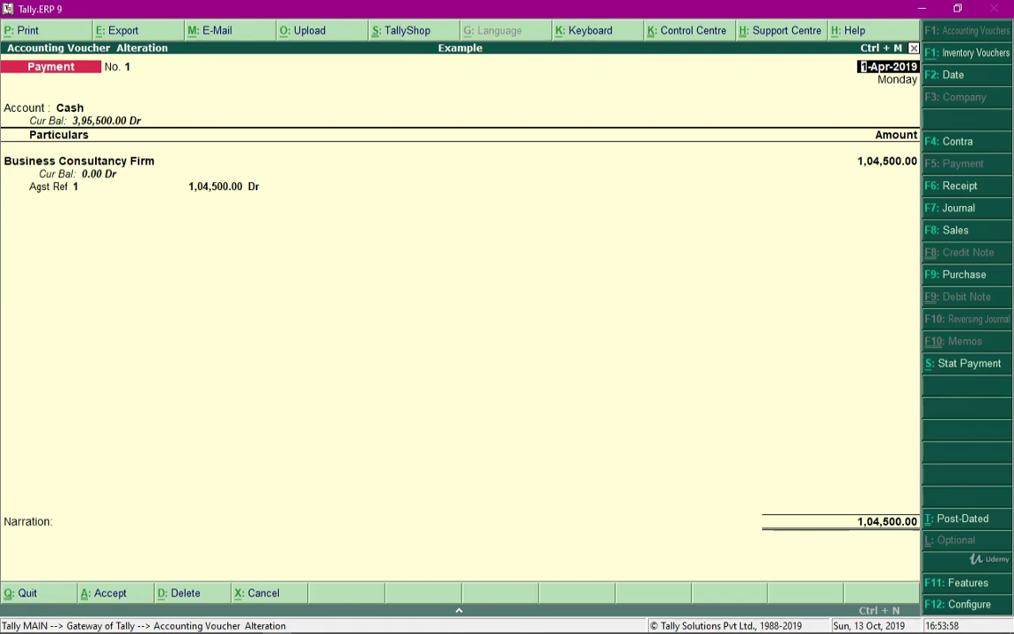
key("ctrl+a")
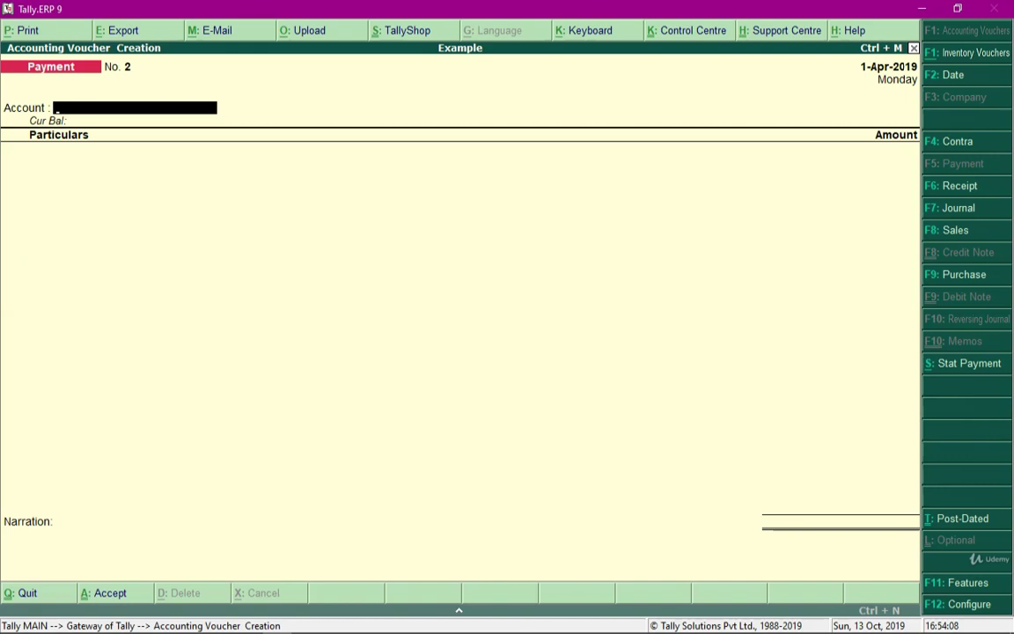
Start a statutory payment of tax type TDS for the period 1-Apr-2019 to 30-Apr-2019.
key("alt+s")
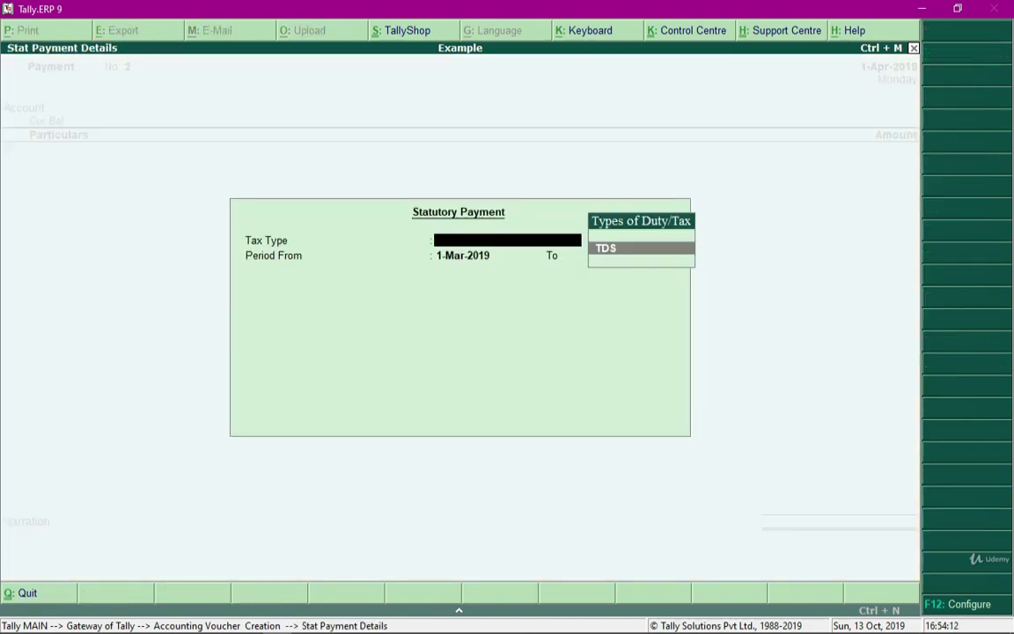
key("Return")
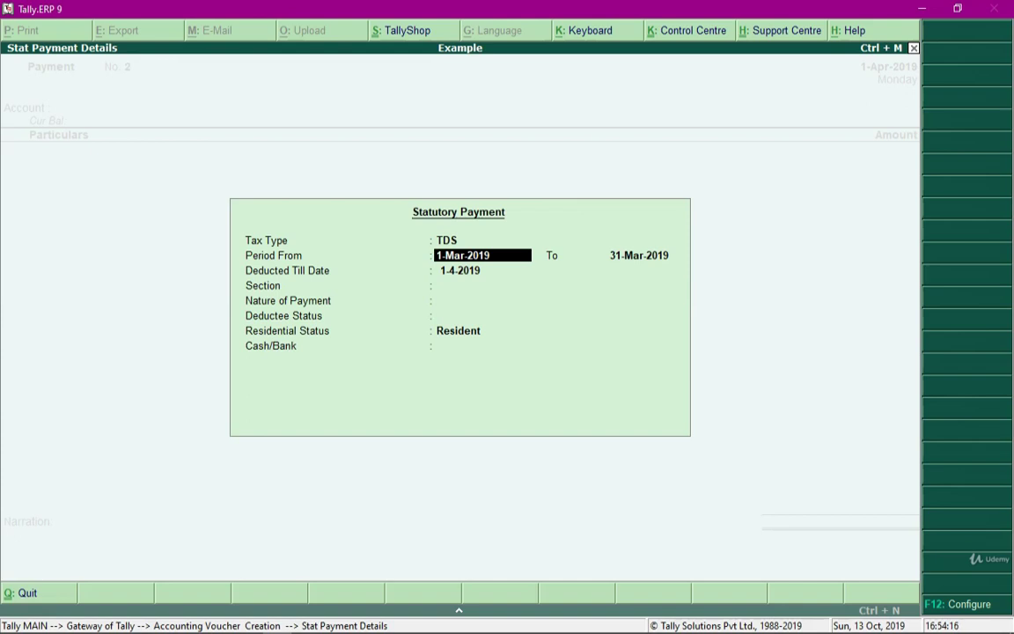
type("1-4")
key("Return")
type("3")
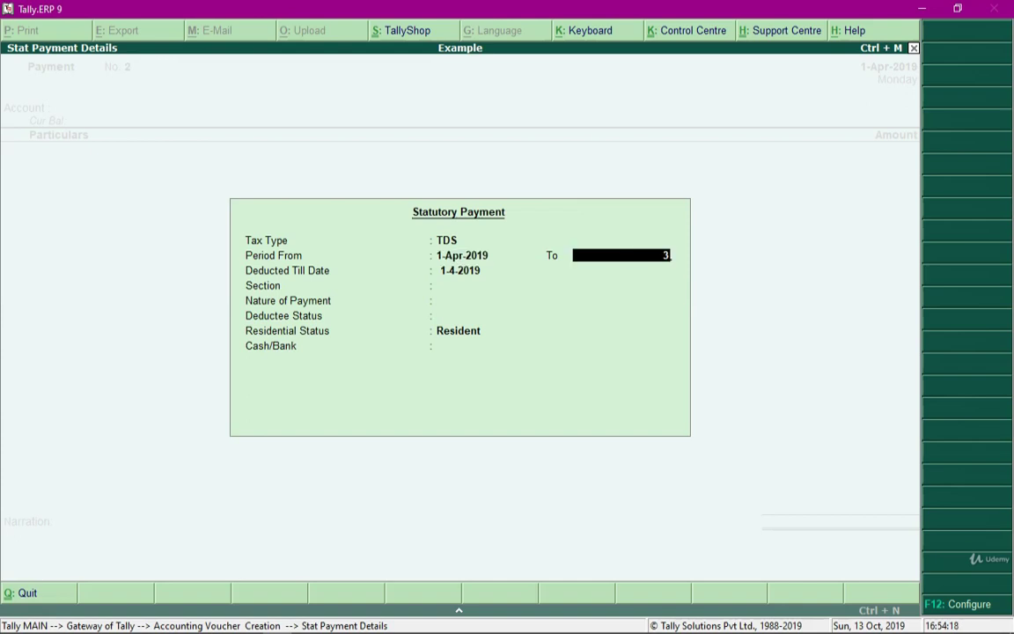
type("0-4")
key("Return")
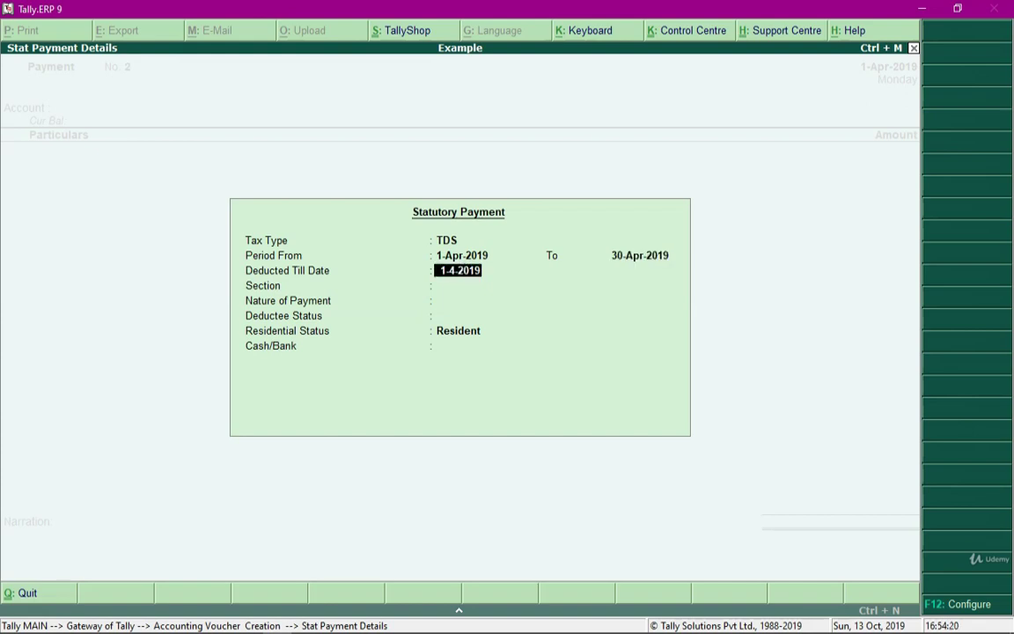
Complete the statutory payment details with section 194H, Commission Or Brokerage, deductee status Company, residential status Resident and the Cash account.
key("Return")
key("Return")
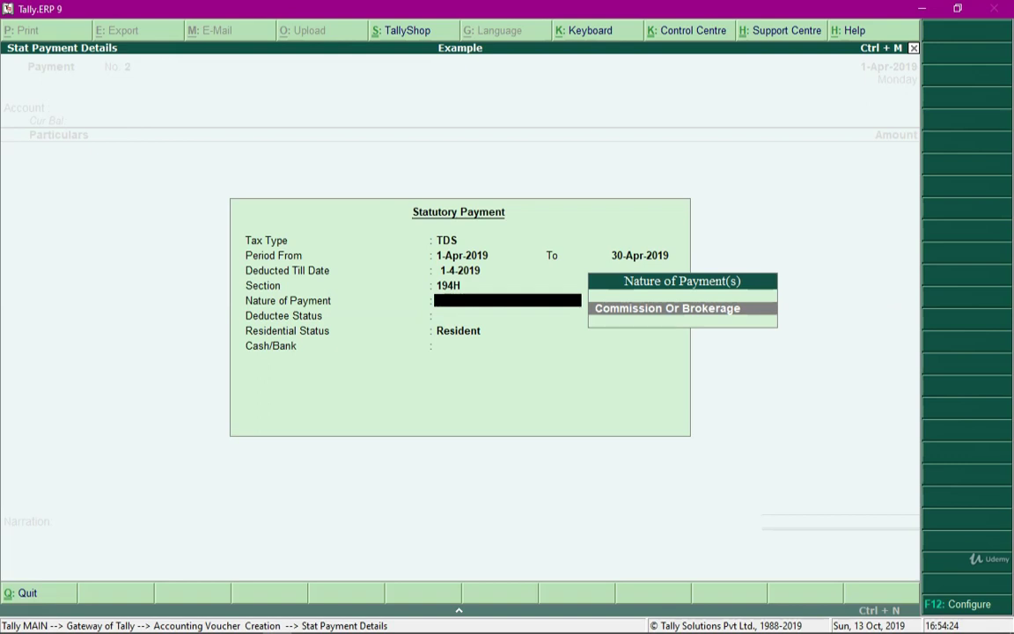
key("Return")
key("Down")
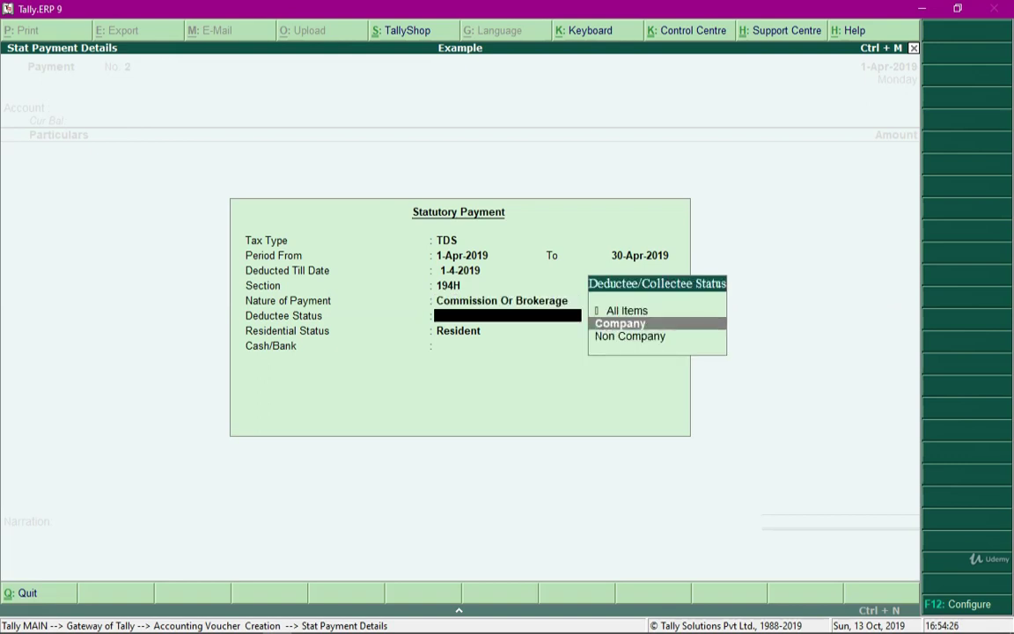
key("Return")
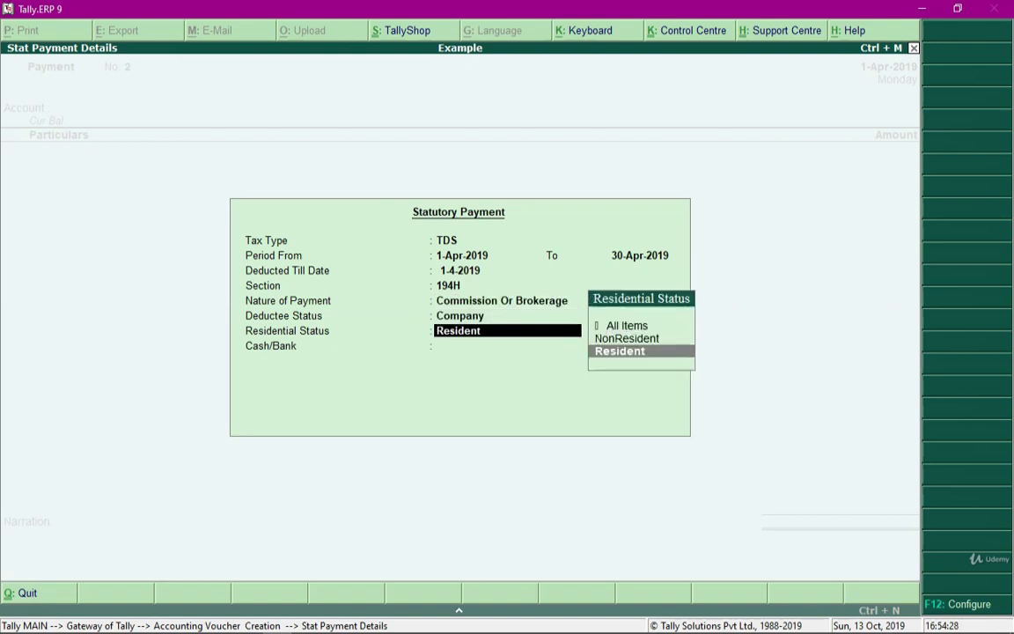
key("Return")
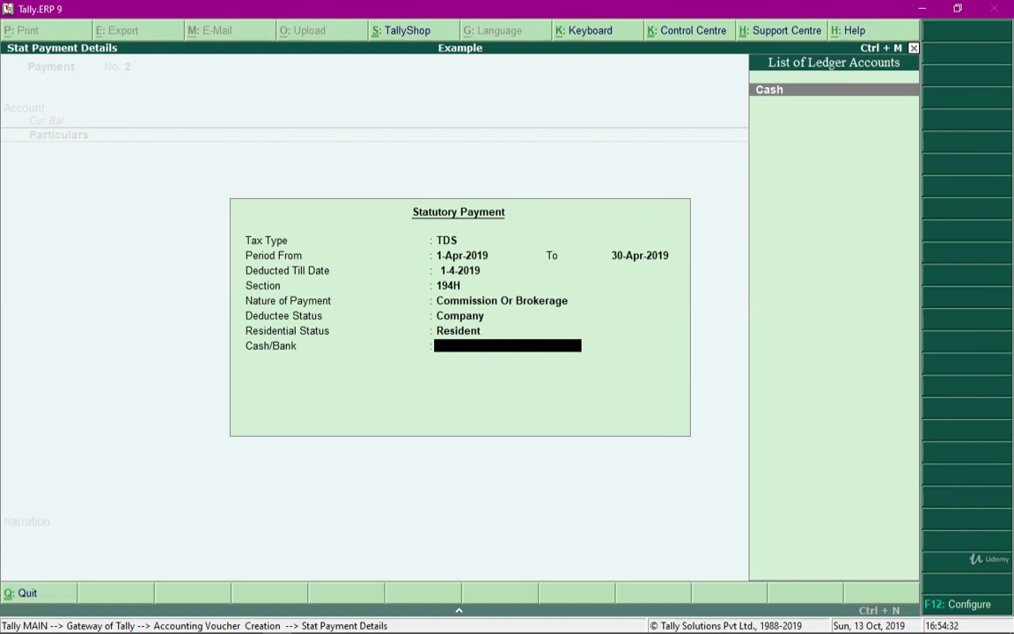
key("Return")
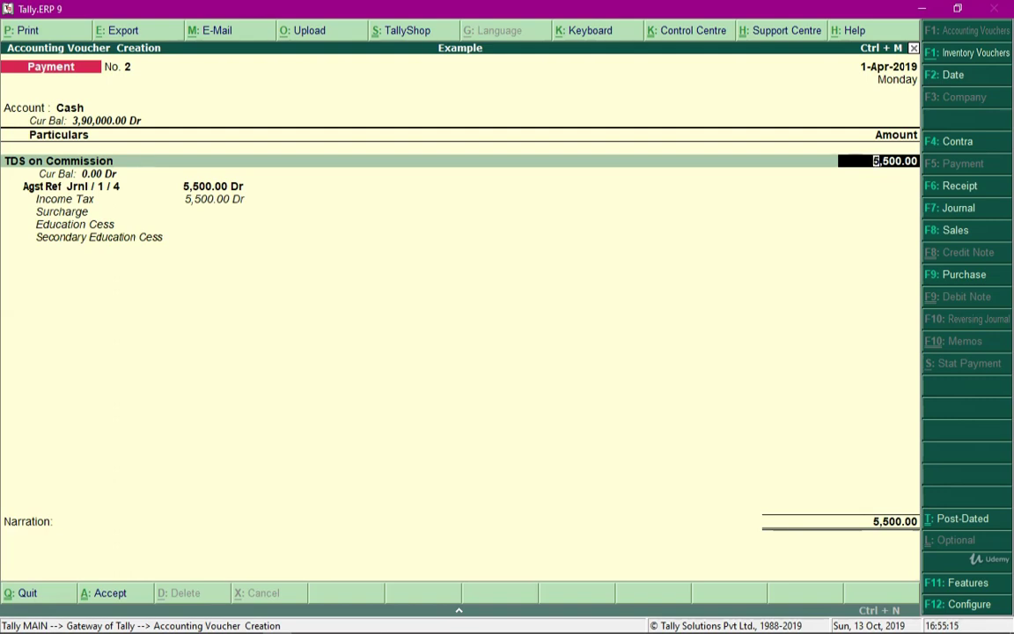
Preview the TDS payment voucher's printout as a TDS challan and enlarge it for reading.
key("alt+p")
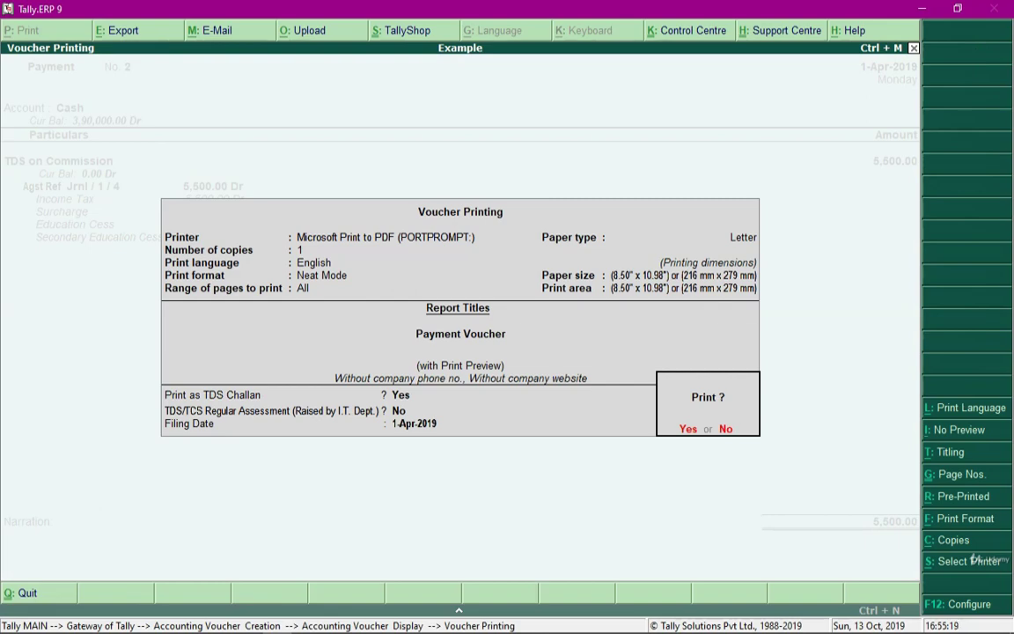
key("Return")
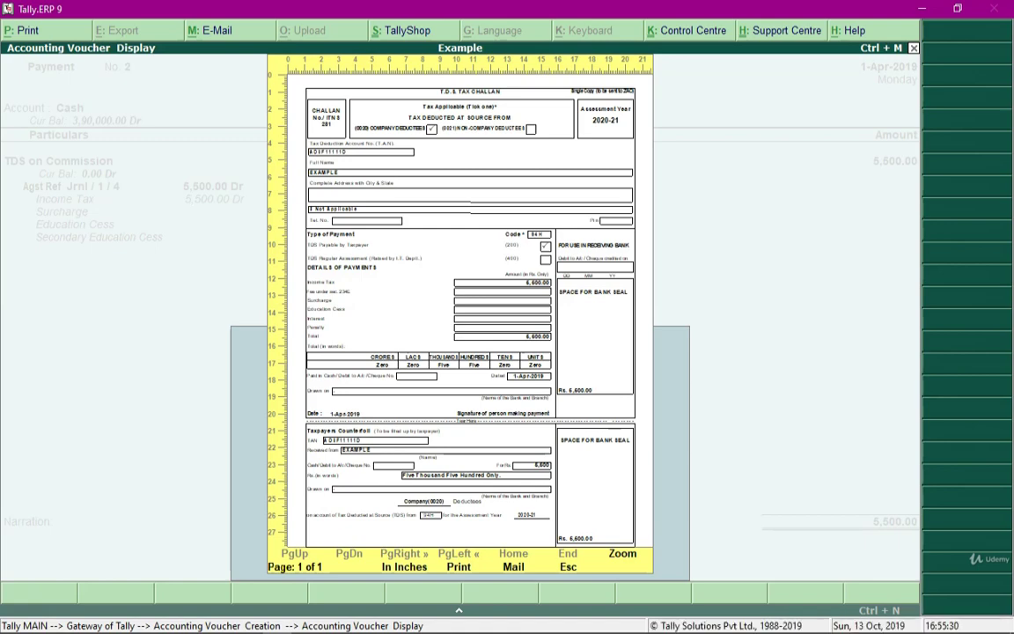
key("alt+z")
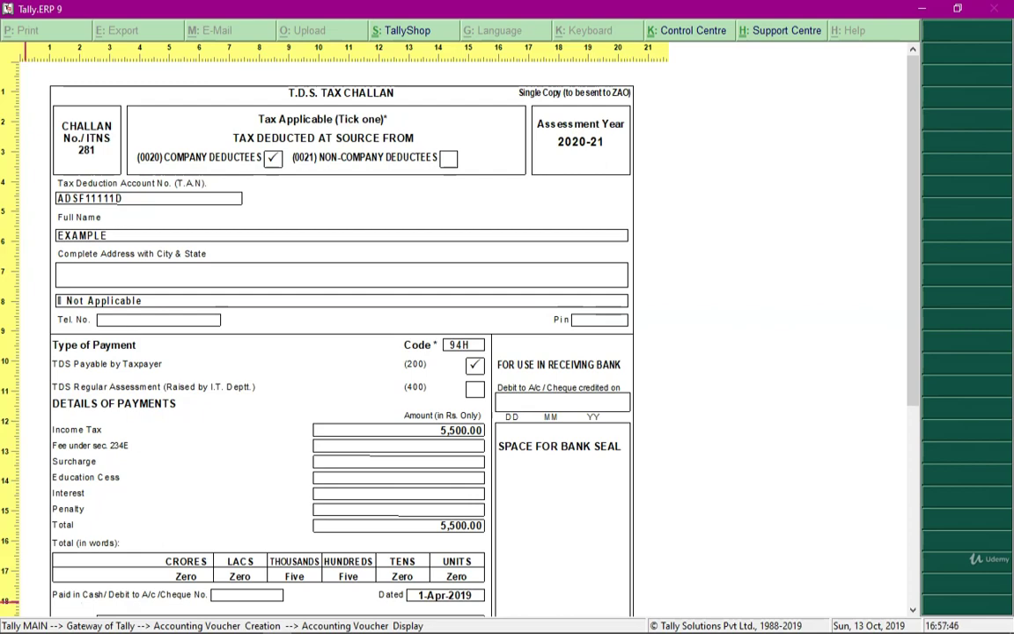